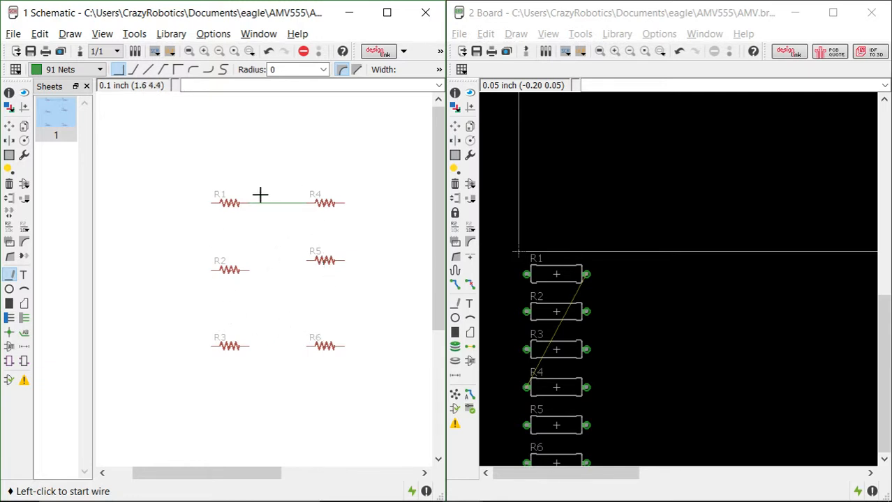
# - Delete the net wire joining resistors R1 and R4 in the schematic
pyautogui.scroll(2, 289, 203)
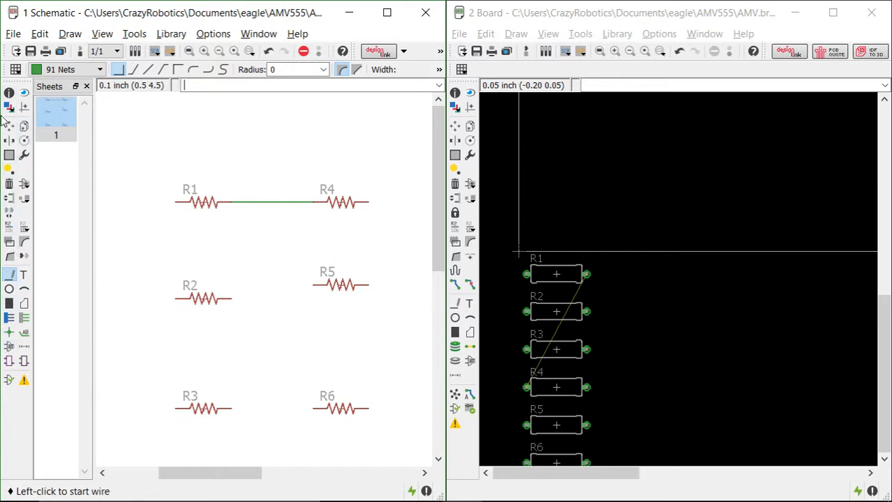
pyautogui.click(10, 184)
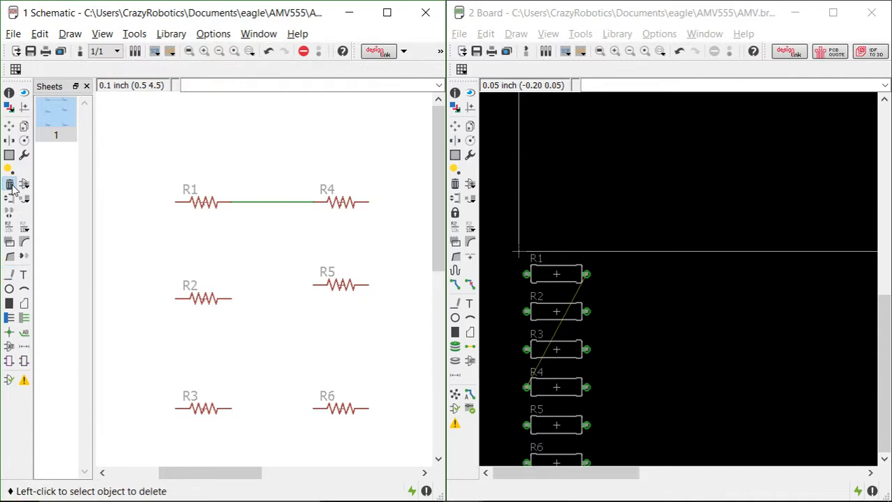
pyautogui.click(272, 203)
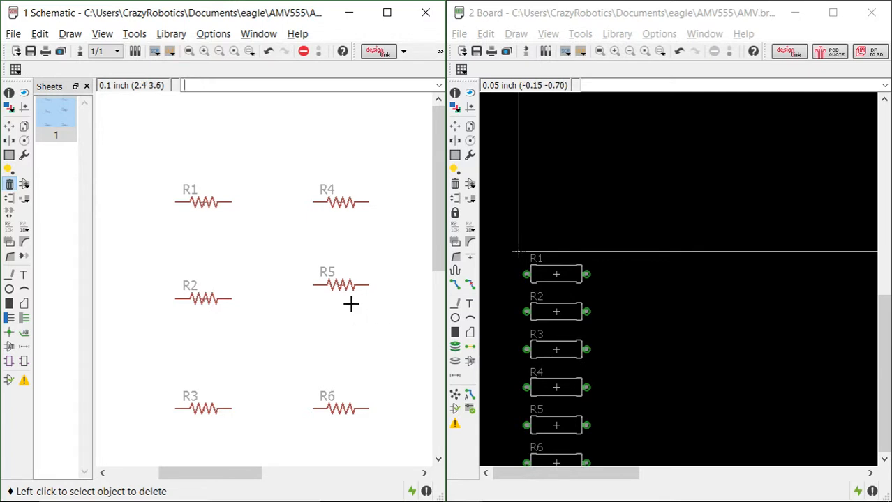
# - Draw net wires connecting R1's left pin to R2's left pin and R2's right pin to R3's right pin
pyautogui.click(9, 276)
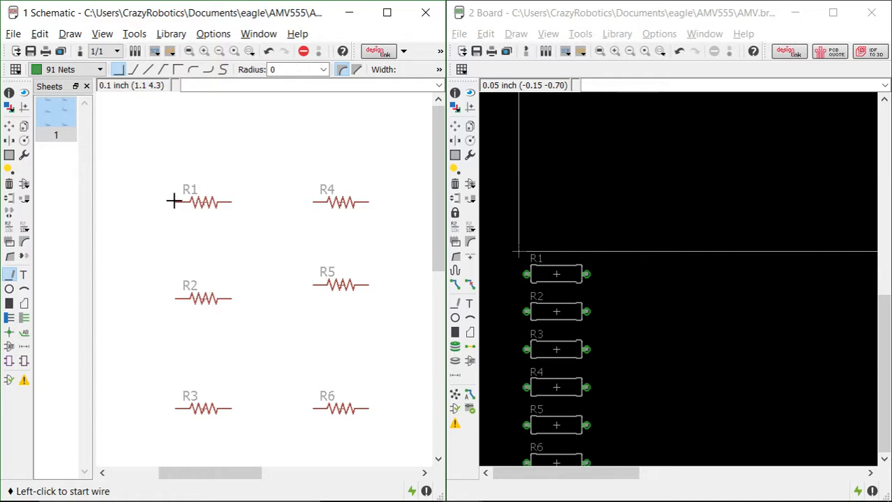
pyautogui.click(174, 201)
pyautogui.doubleClick(171, 298)
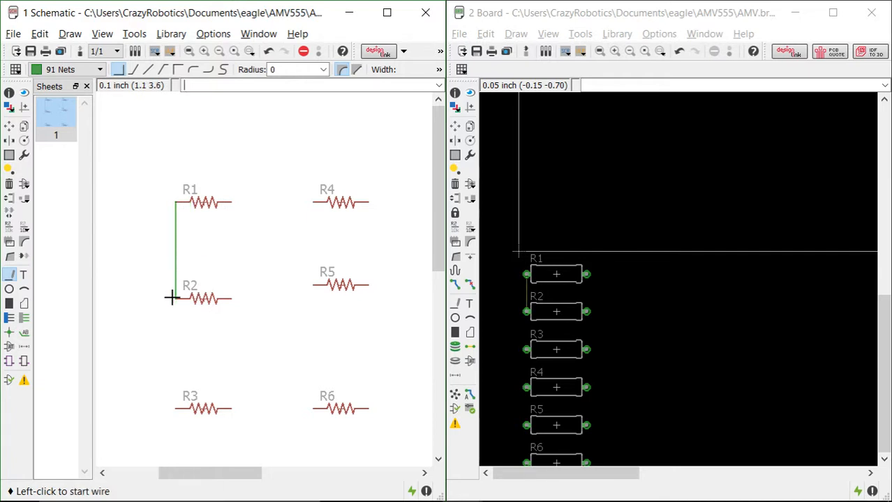
pyautogui.click(232, 300)
pyautogui.doubleClick(232, 409)
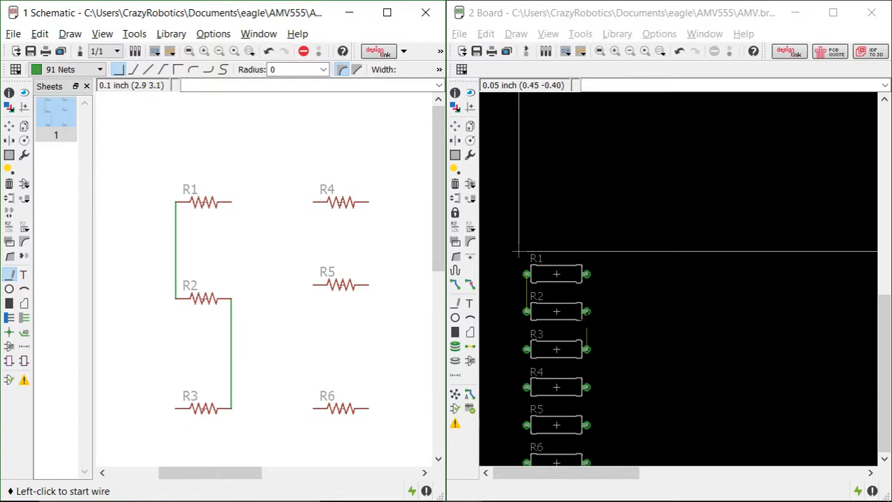
# - Wire R3's left pin to R4's left pin, routing beneath R3 and up between the two resistor columns
pyautogui.click(173, 410)
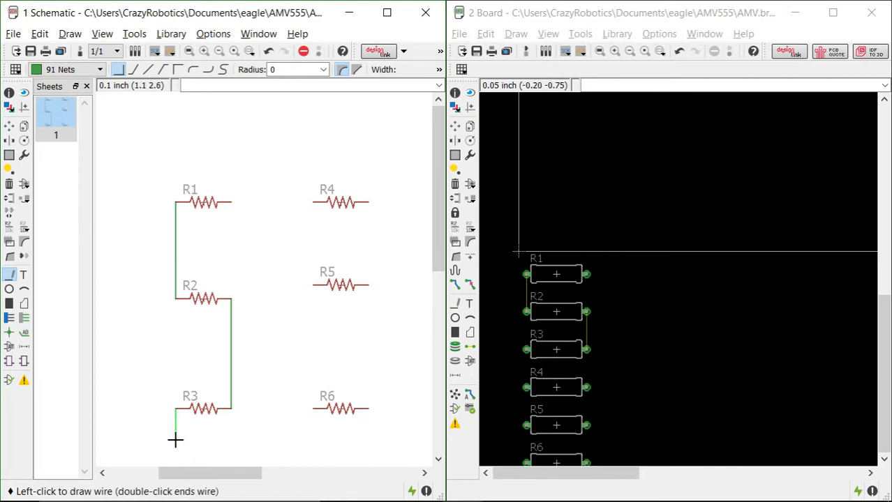
pyautogui.click(175, 435)
pyautogui.click(285, 203)
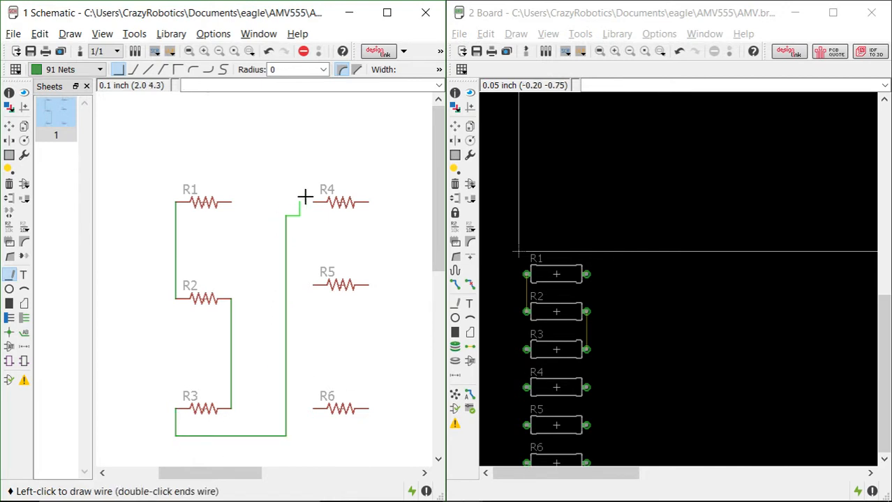
pyautogui.click(312, 202)
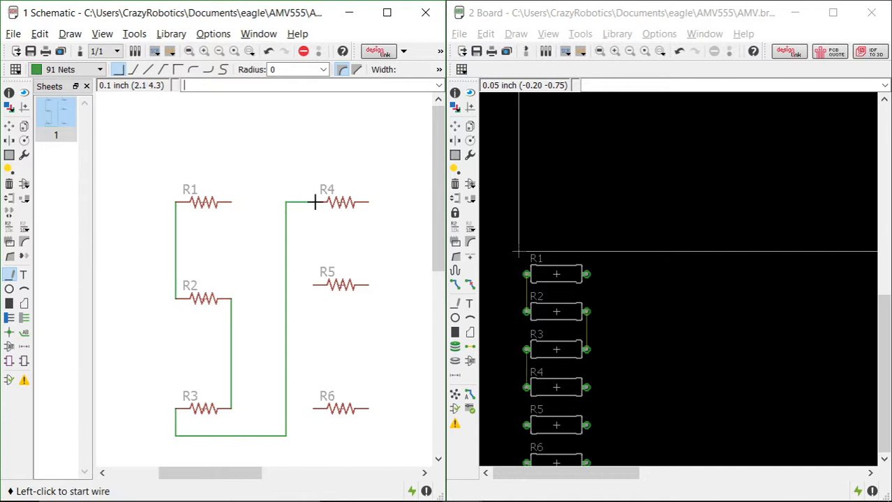
# - Wire R4's right pin to R5's right pin and R5's left pin to R6's left pin
pyautogui.click(370, 202)
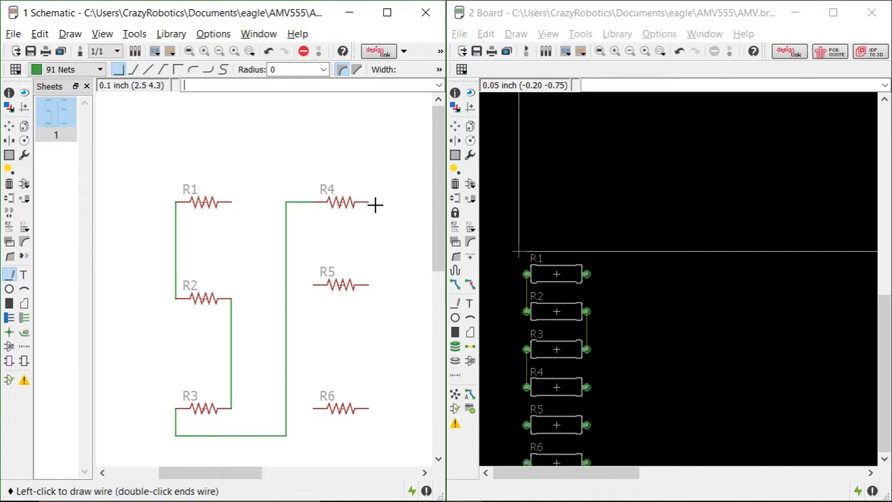
pyautogui.click(369, 284)
pyautogui.click(313, 284)
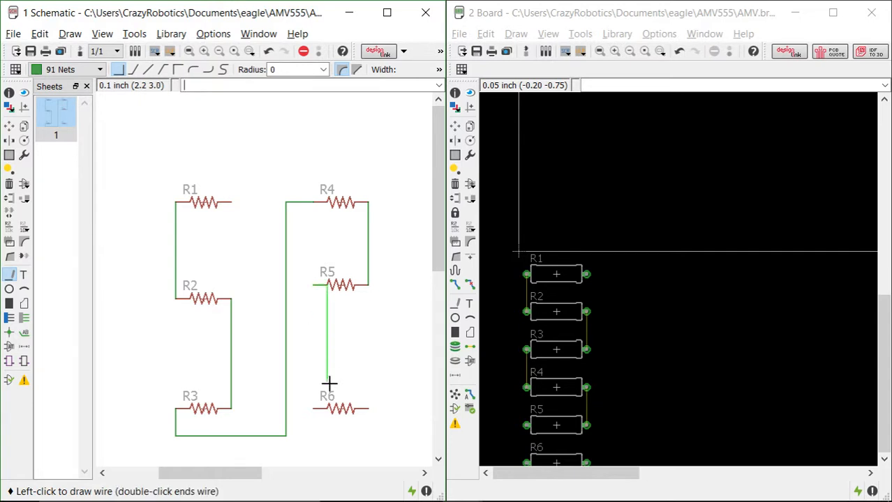
pyautogui.click(313, 408)
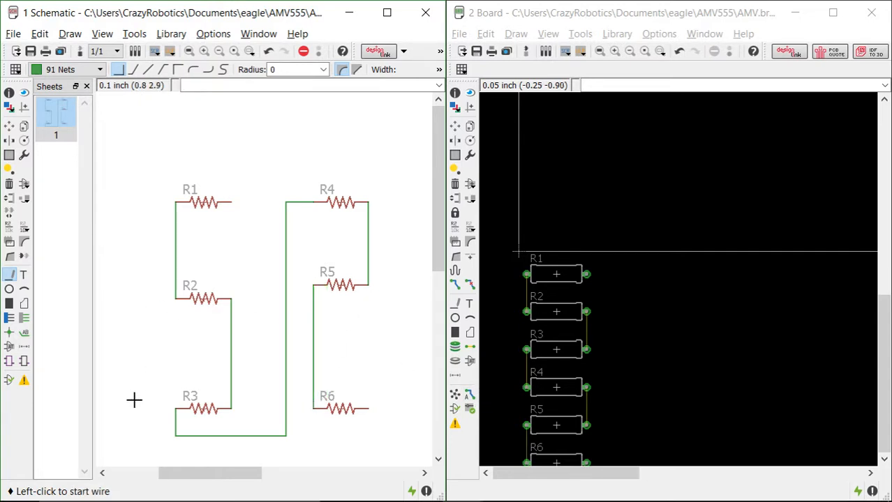
# - Examine R1's unconnected right pin in the schematic and the corresponding resistor pads on the board
pyautogui.scroll(-2, 246, 169)
pyautogui.scroll(1, 231, 246)
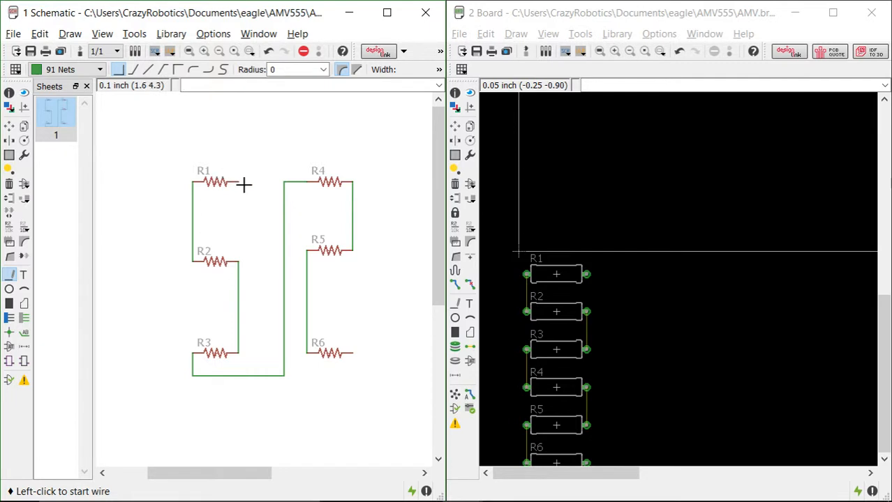
pyautogui.scroll(1, 250, 184)
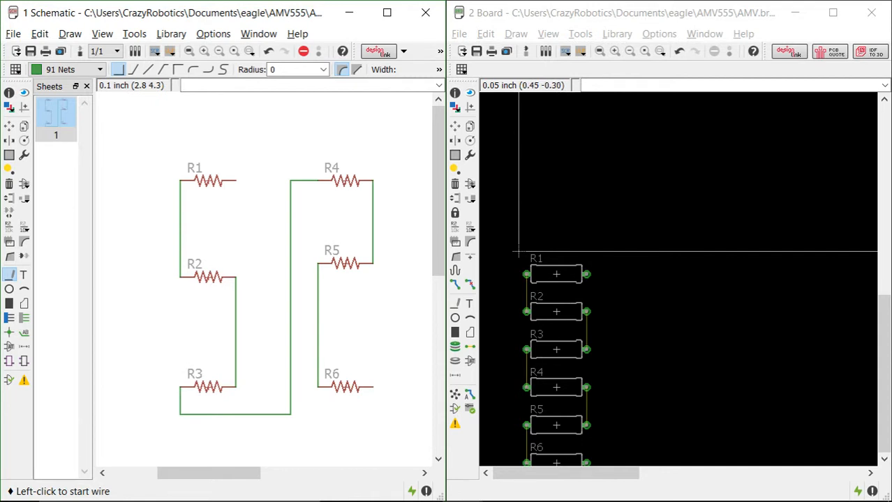
pyautogui.scroll(5, 594, 277)
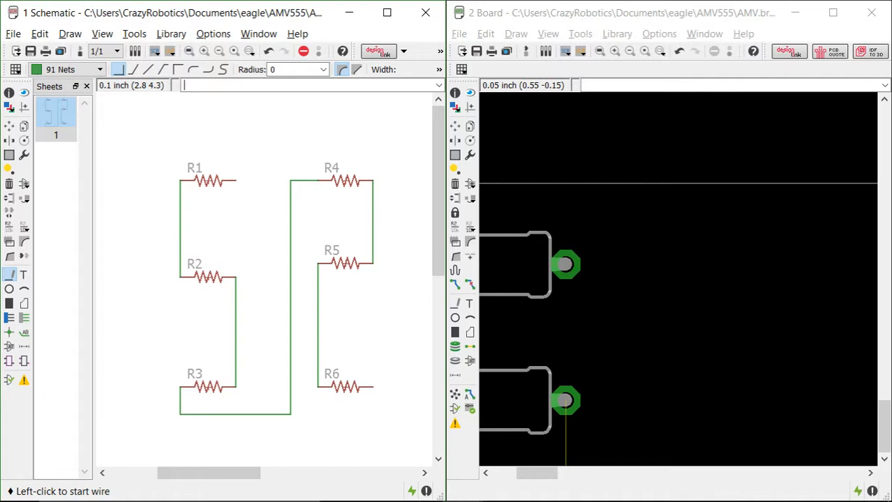
pyautogui.scroll(2, 598, 266)
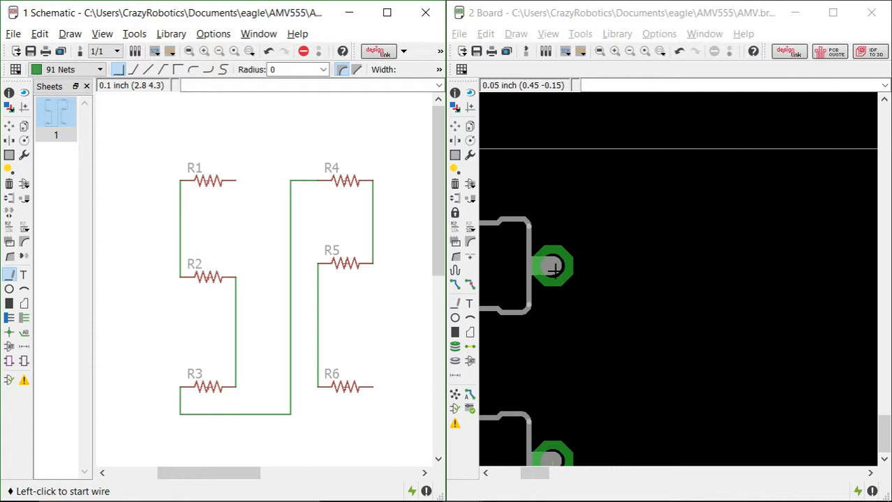
pyautogui.scroll(-5, 553, 271)
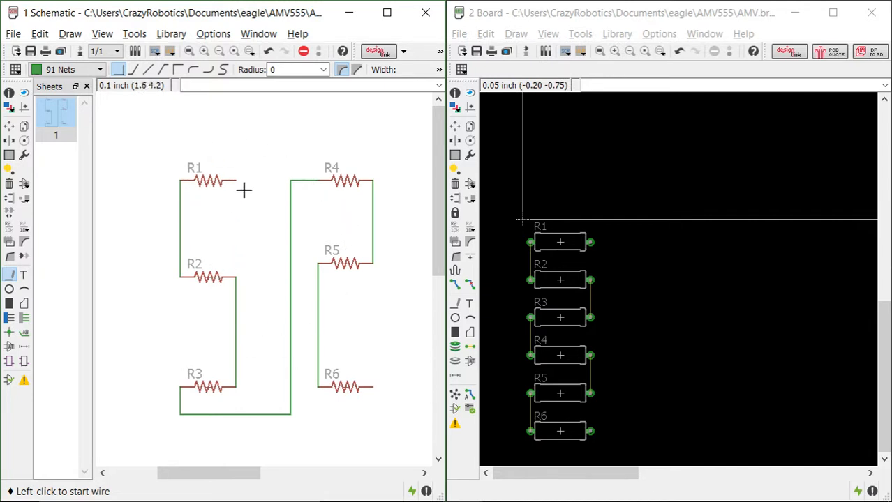
pyautogui.scroll(4, 243, 190)
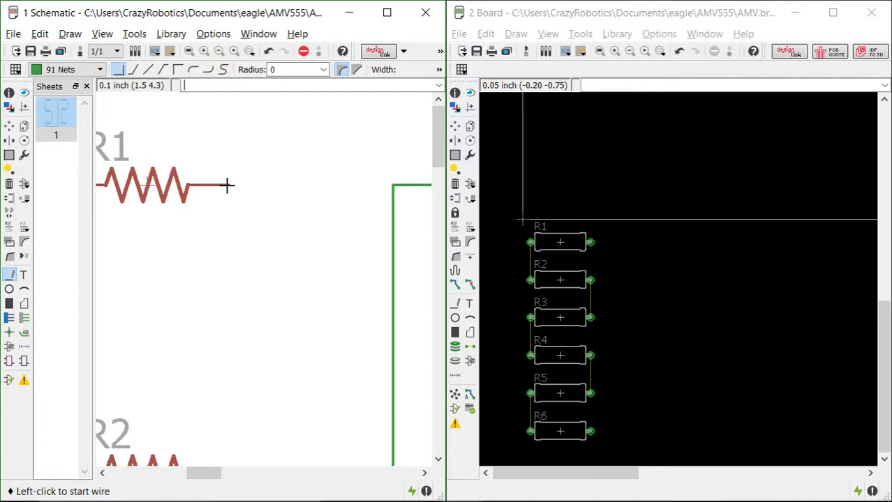
pyautogui.scroll(-5, 227, 185)
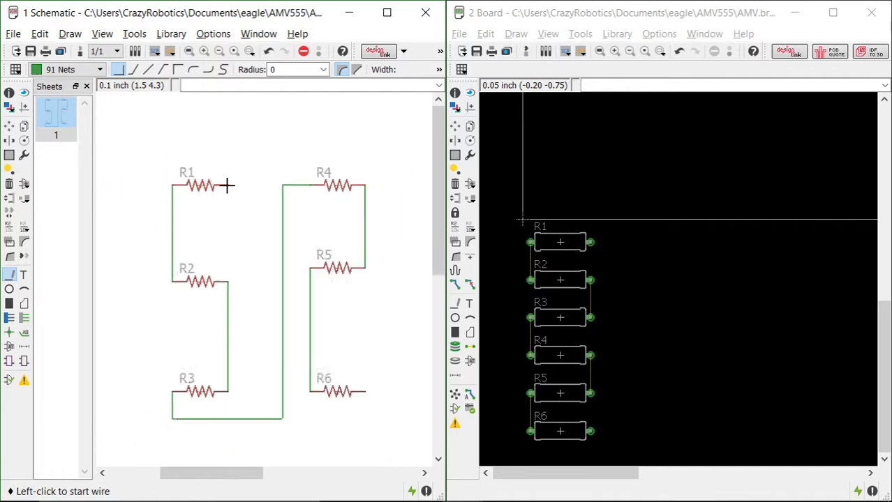
# - Search the part library for "screw" and choose the W237-102 Wago screw clamp from con-wago-500 to add
pyautogui.click(25, 190)
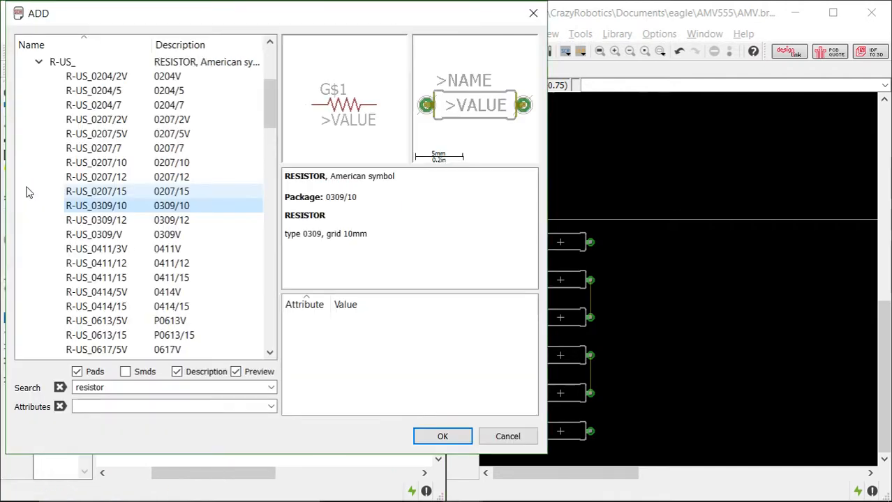
pyautogui.doubleClick(75, 384)
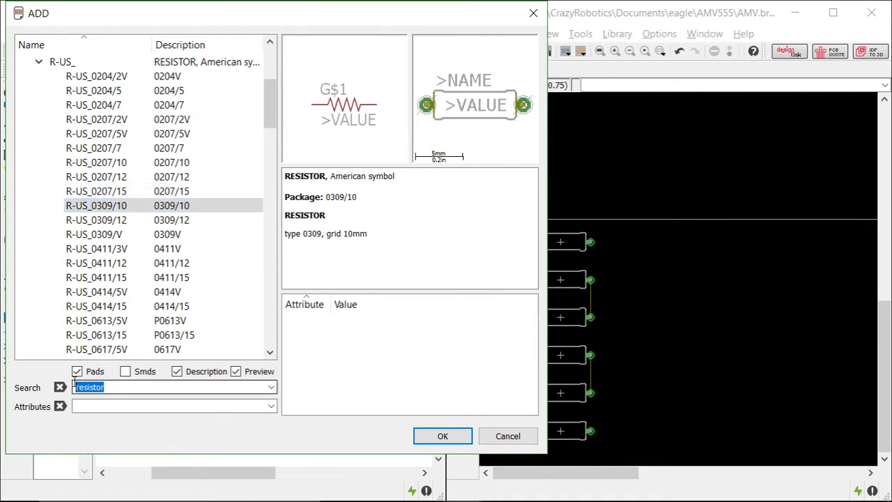
pyautogui.write('crew')
pyautogui.press('Return')
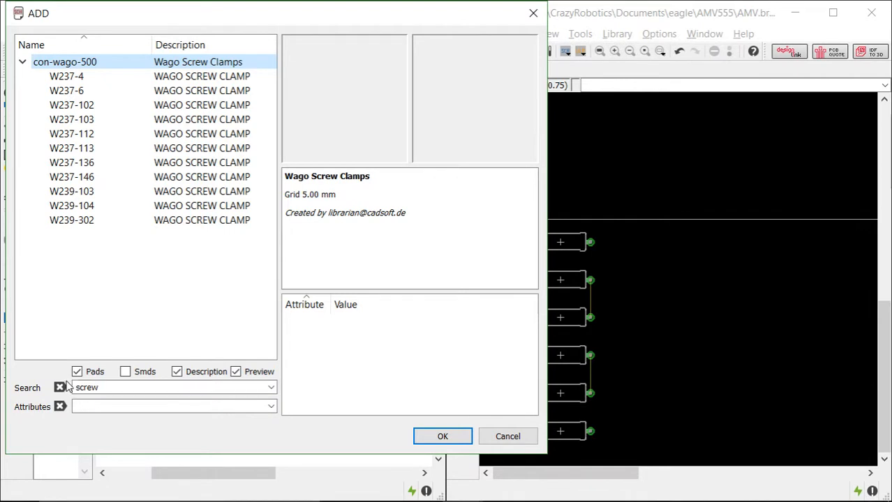
pyautogui.click(70, 106)
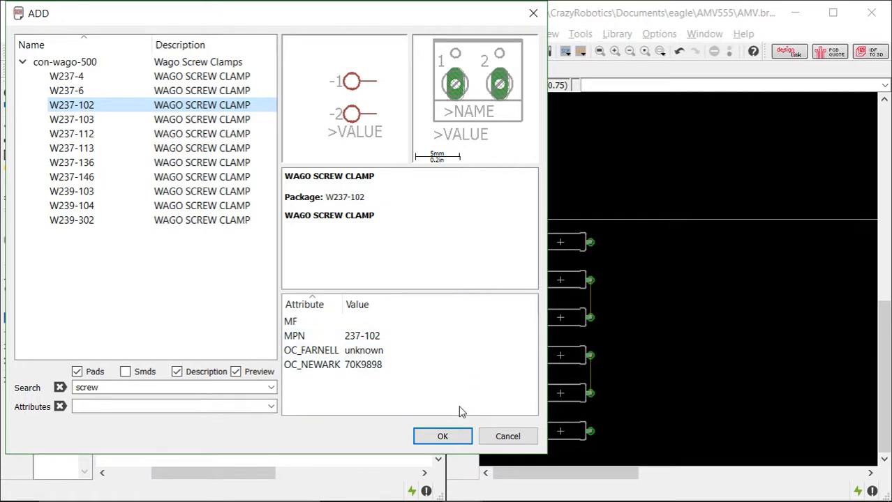
pyautogui.click(457, 438)
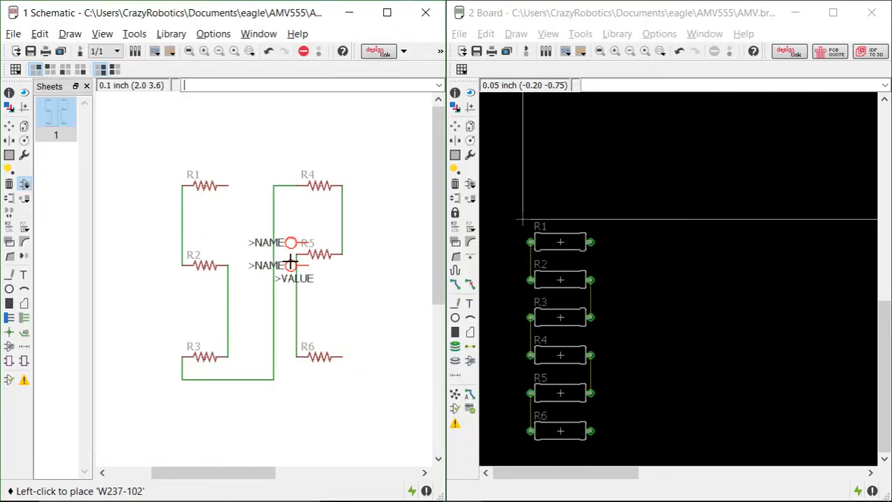
# - Place one W237-102 clamp above the gap between R1 and R4, rotated with its pins facing down, and end part placement
pyautogui.scroll(-2, 309, 275)
pyautogui.scroll(3, 304, 248)
pyautogui.rightClick(254, 166)
pyautogui.rightClick(254, 166)
pyautogui.rightClick(254, 166)
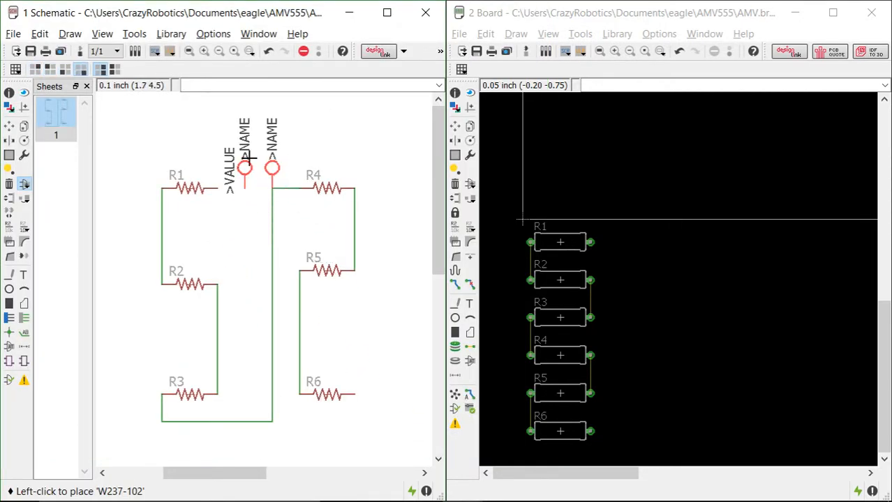
pyautogui.click(243, 143)
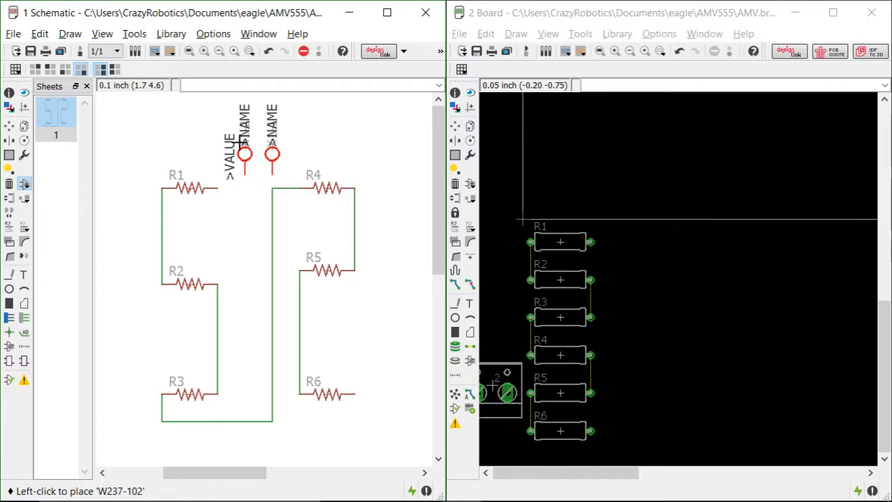
pyautogui.scroll(2, 580, 266)
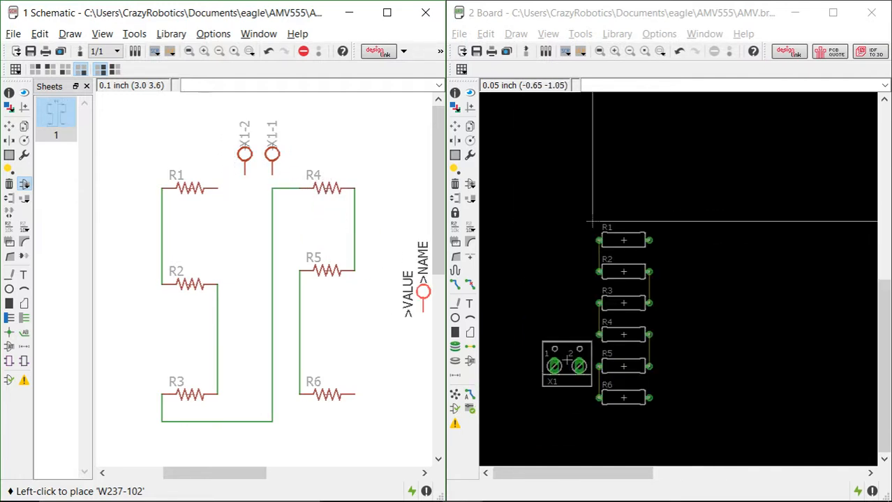
pyautogui.press('Escape')
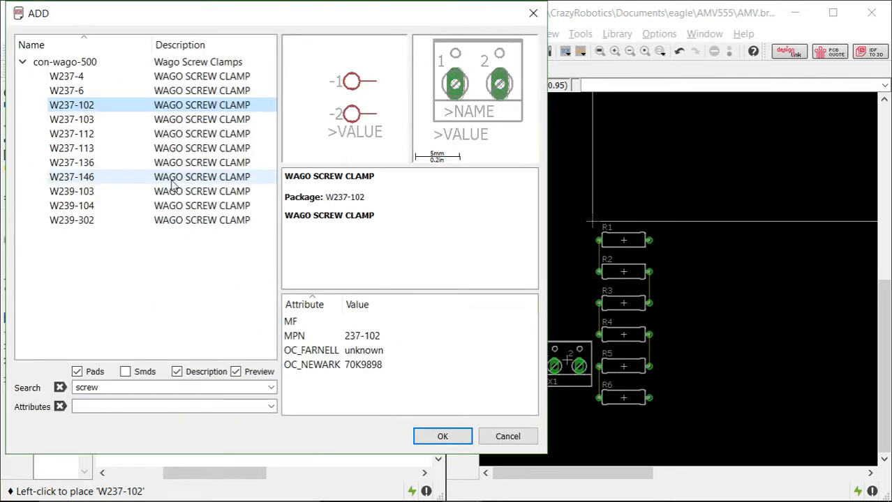
pyautogui.press('Escape')
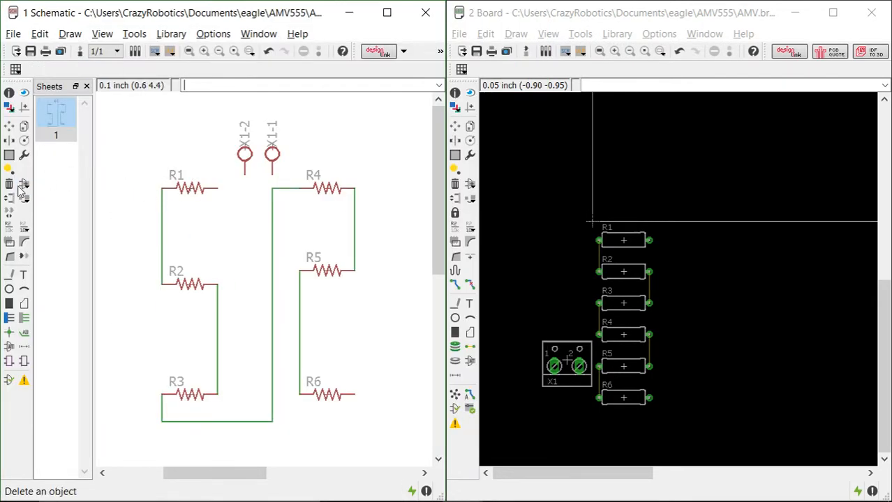
# - Move terminal X1-2 onto R1's right pin, and shift it straight up so a net stretches between them
pyautogui.click(9, 277)
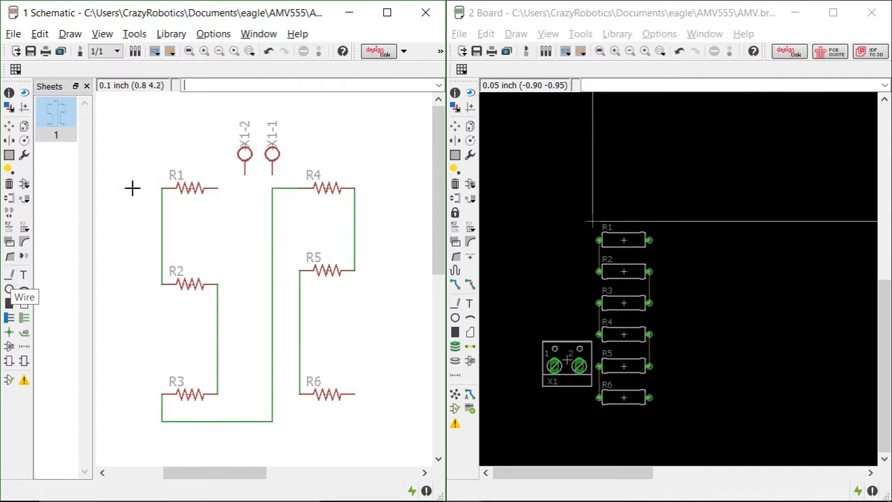
pyautogui.click(10, 127)
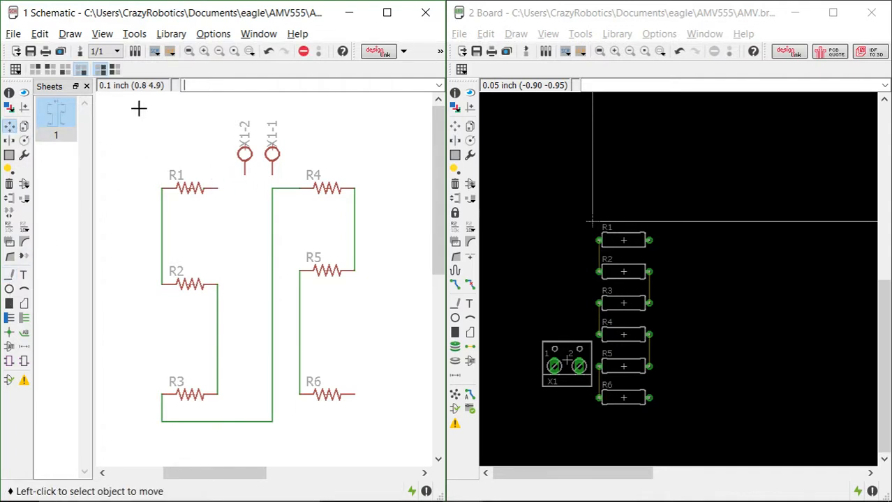
pyautogui.click(247, 152)
pyautogui.click(221, 158)
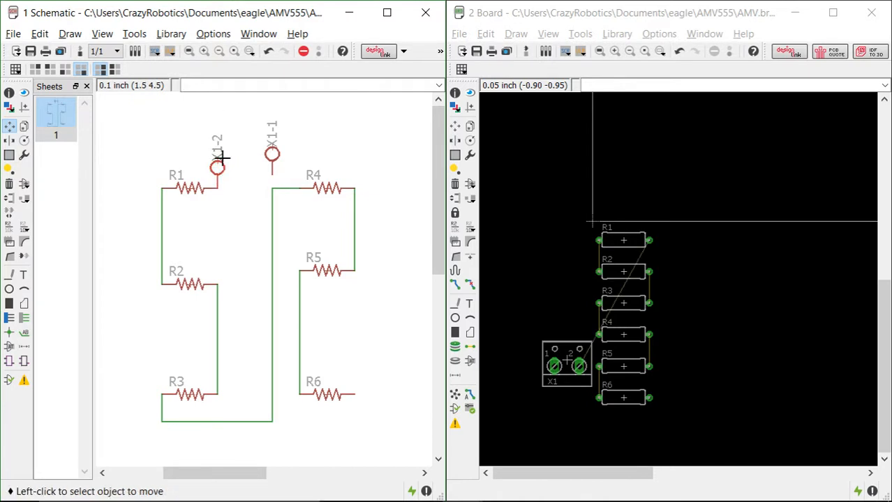
pyautogui.click(220, 158)
pyautogui.click(219, 134)
# - Rotate terminal X1-1 to face R6, join it to R6's right pin, and shift it slightly right so a net connects them
pyautogui.click(272, 143)
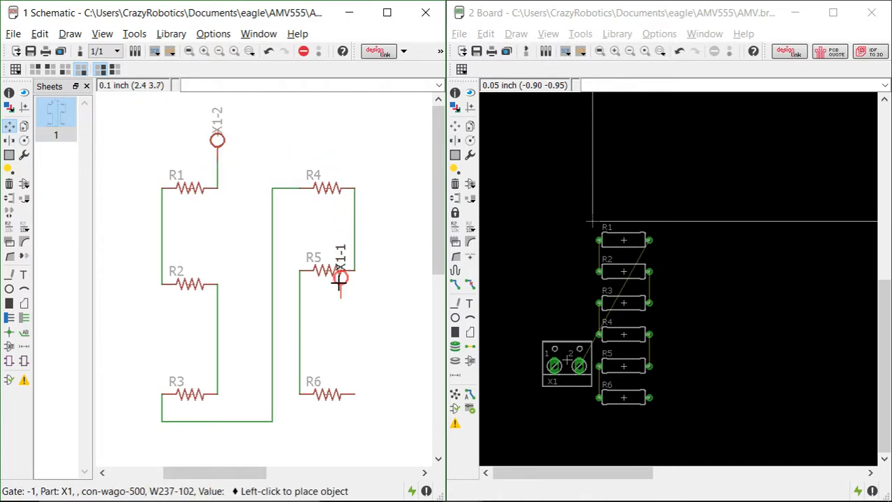
pyautogui.rightClick(368, 340)
pyautogui.rightClick(366, 340)
pyautogui.rightClick(367, 340)
pyautogui.click(384, 393)
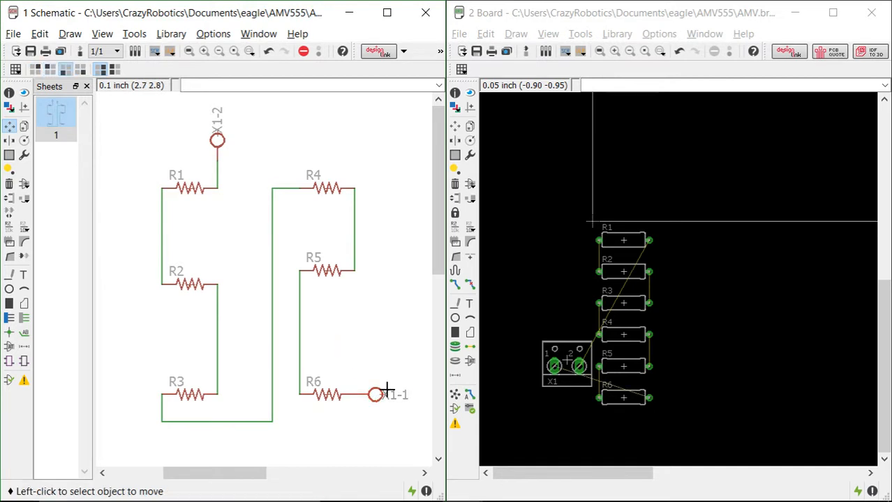
pyautogui.click(389, 393)
pyautogui.click(392, 392)
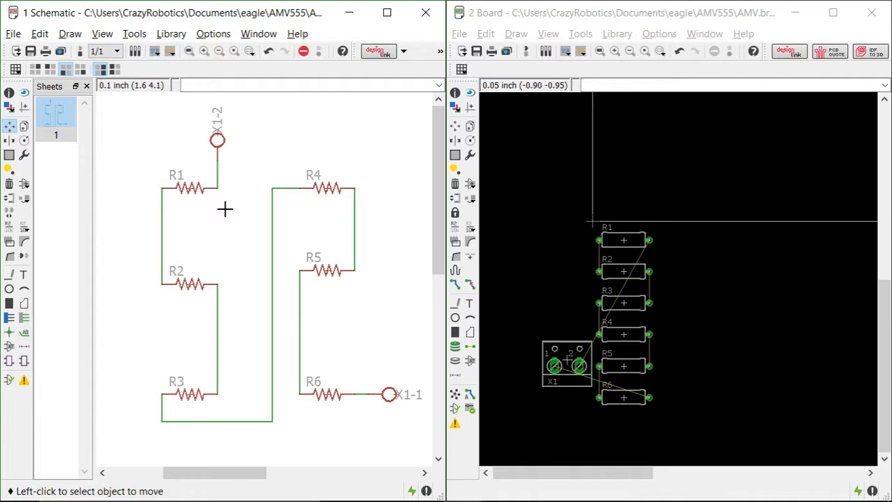
# - Maximize the board window and bring the whole board outline and the unplaced parts into view
pyautogui.scroll(-1, 182, 201)
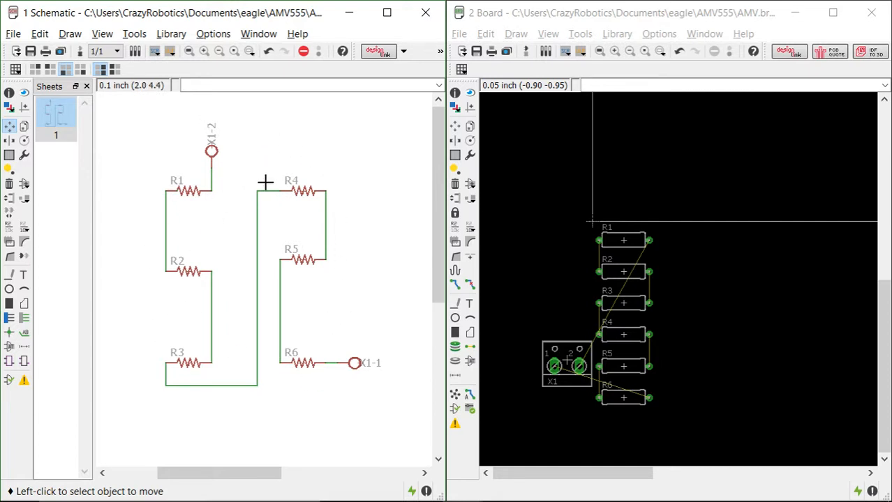
pyautogui.scroll(-1, 289, 278)
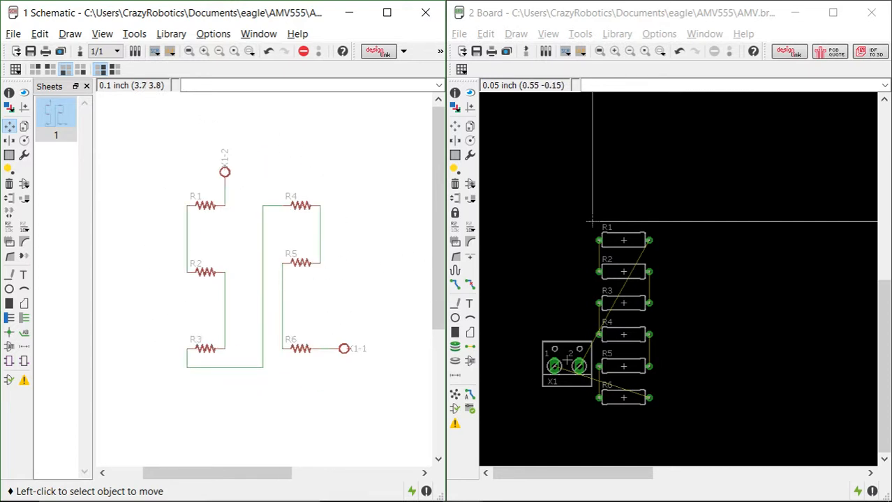
pyautogui.scroll(-1, 289, 278)
pyautogui.scroll(1, 586, 223)
pyautogui.scroll(2, 544, 221)
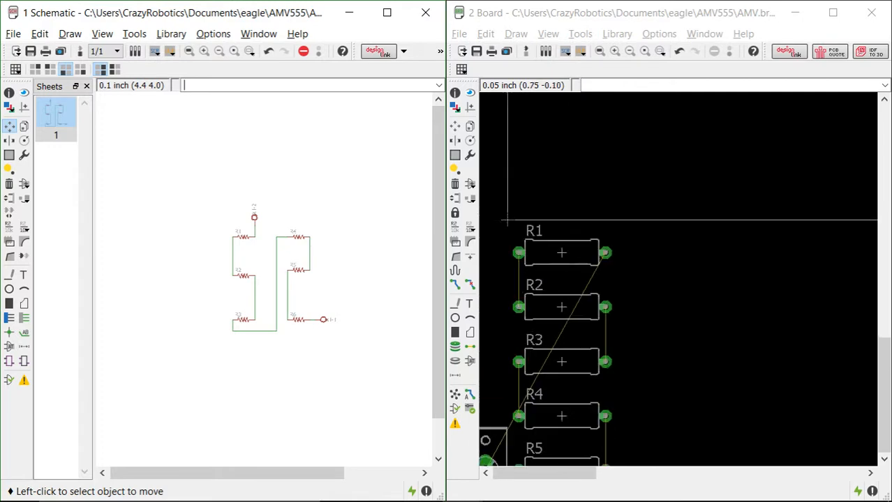
pyautogui.scroll(-2, 558, 223)
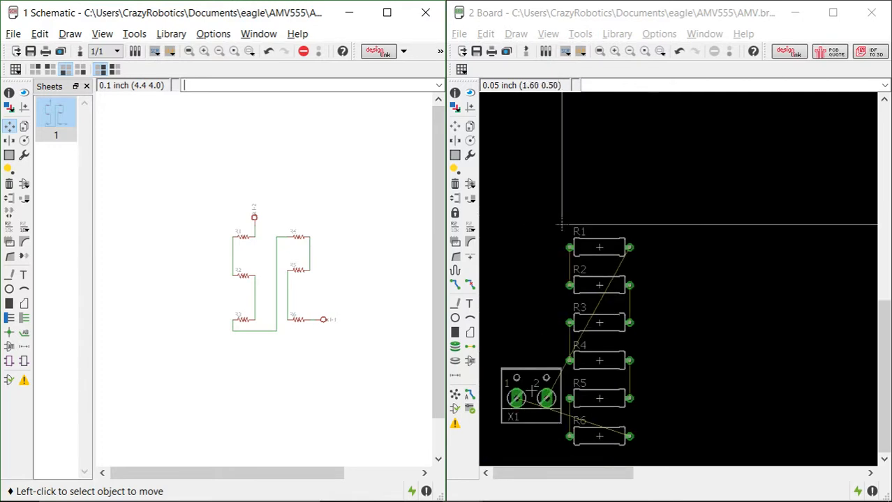
pyautogui.click(832, 13)
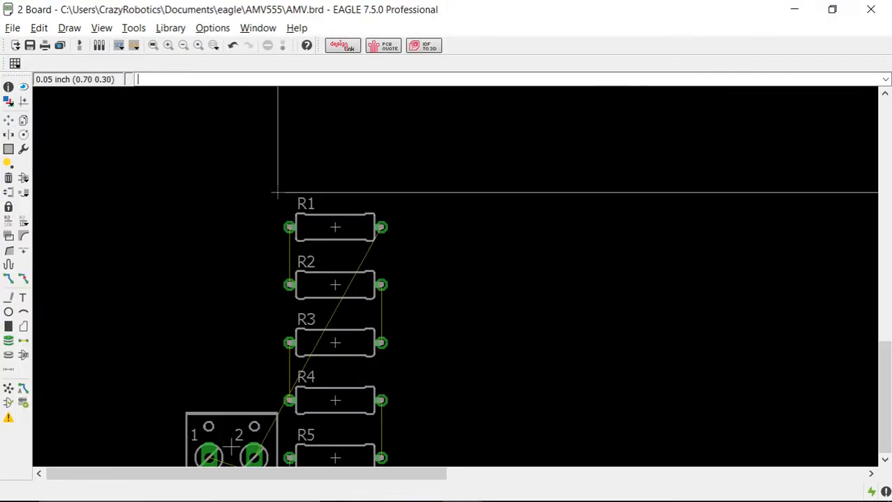
pyautogui.scroll(-2, 300, 196)
pyautogui.scroll(1, 312, 185)
pyautogui.scroll(-4, 257, 249)
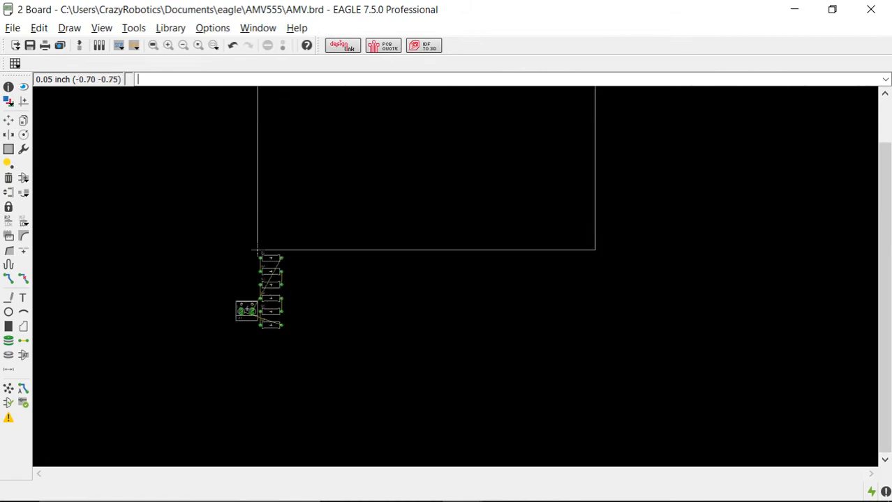
pyautogui.scroll(3, 179, 198)
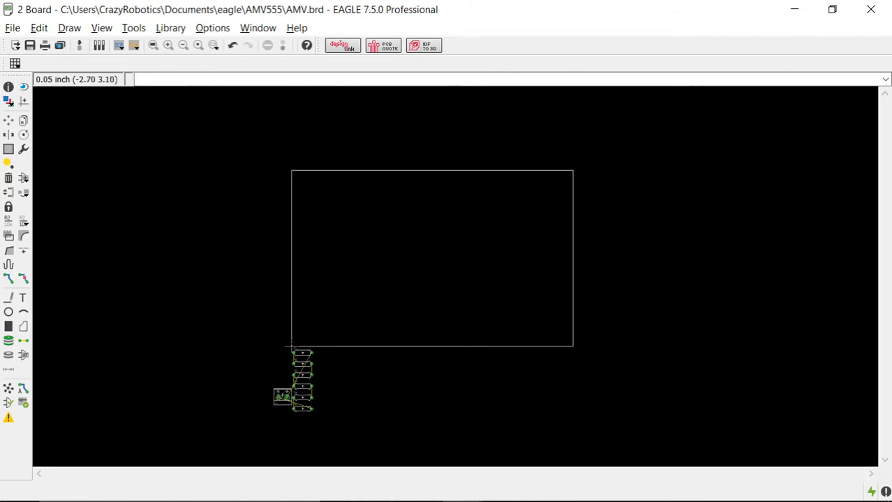
# - Examine the version and license details in the About EAGLE information, highlighting the file name freeware.key, and close it
pyautogui.click(296, 28)
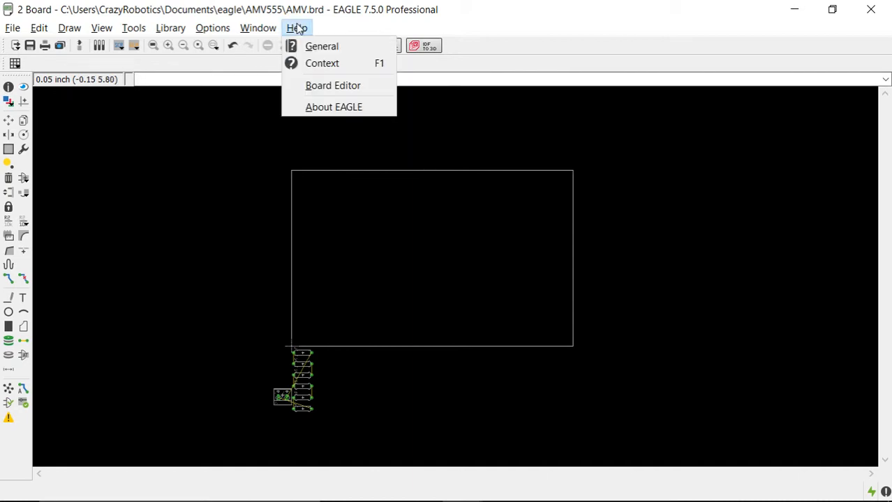
pyautogui.click(333, 107)
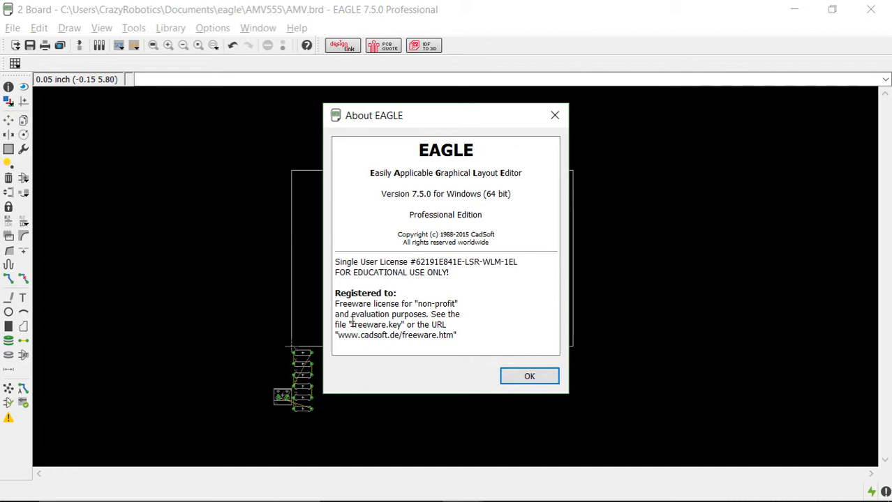
pyautogui.moveTo(351, 325); pyautogui.dragTo(403, 325)
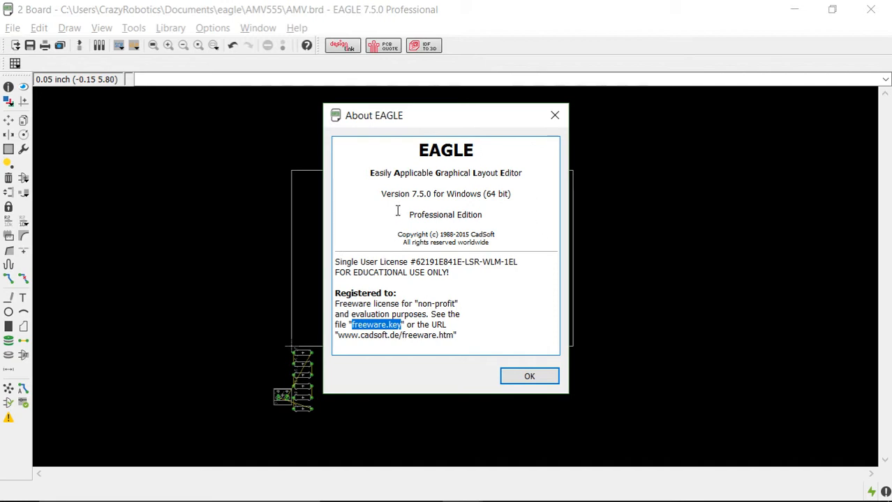
pyautogui.click(553, 117)
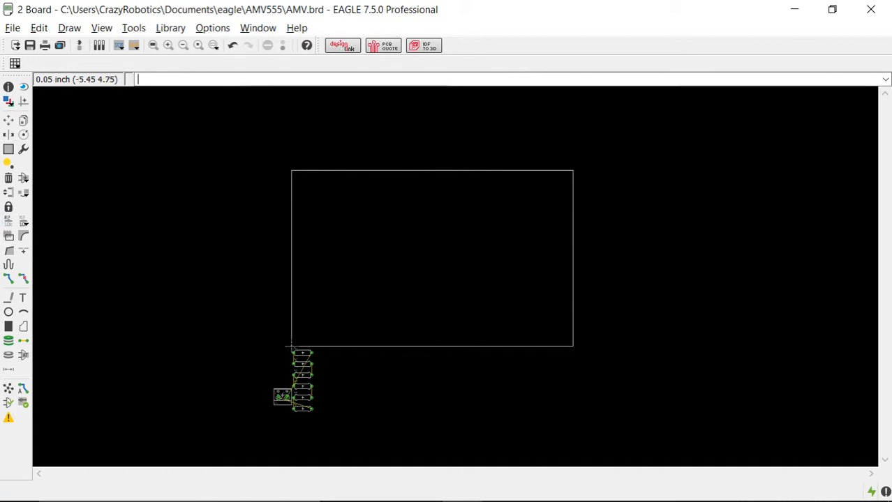
# - Move R1 and R2 inside the board outline, each rotated to 90°, and place them upright side by side
pyautogui.click(9, 120)
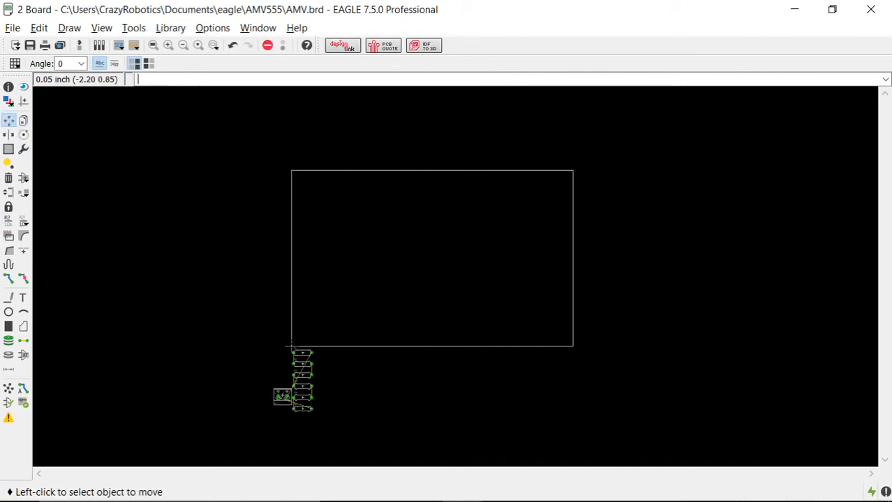
pyautogui.scroll(2, 296, 370)
pyautogui.click(313, 343)
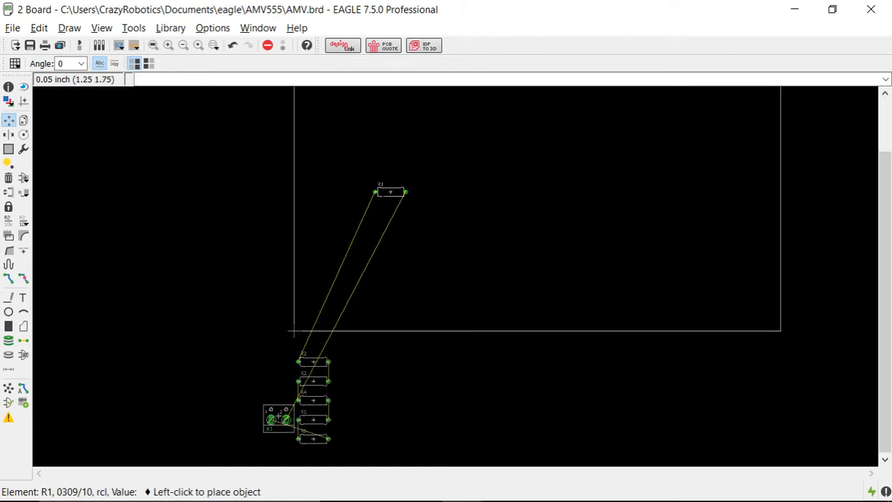
pyautogui.rightClick(374, 196)
pyautogui.click(374, 192)
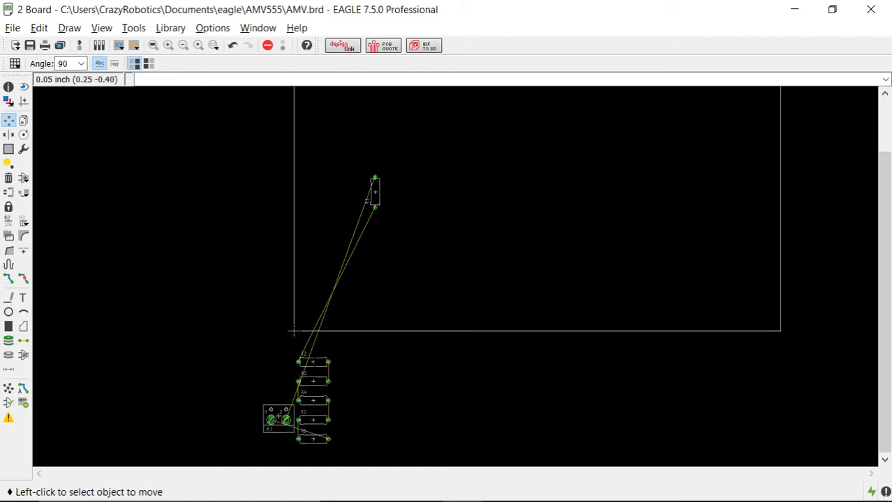
pyautogui.click(314, 362)
pyautogui.rightClick(401, 192)
pyautogui.click(394, 192)
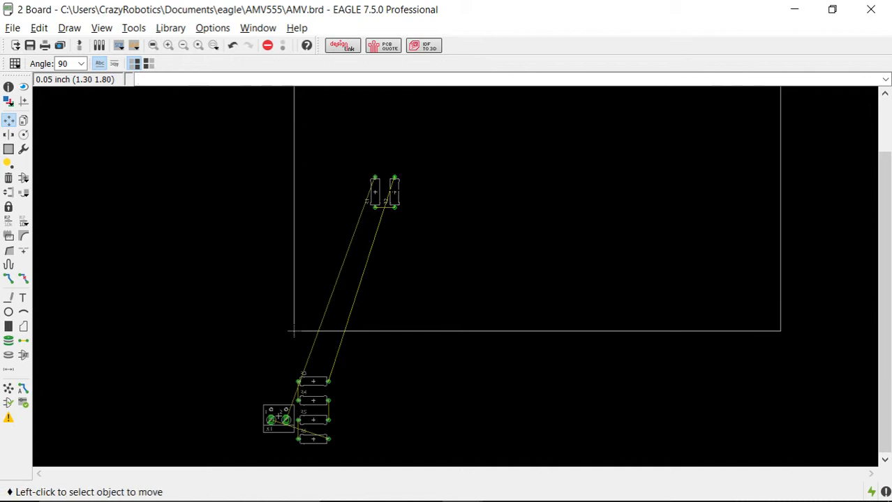
# - Move R3 and R4 into the row beside R2, each rotated to 90° and aligned with the placed resistors
pyautogui.click(313, 382)
pyautogui.rightClick(410, 194)
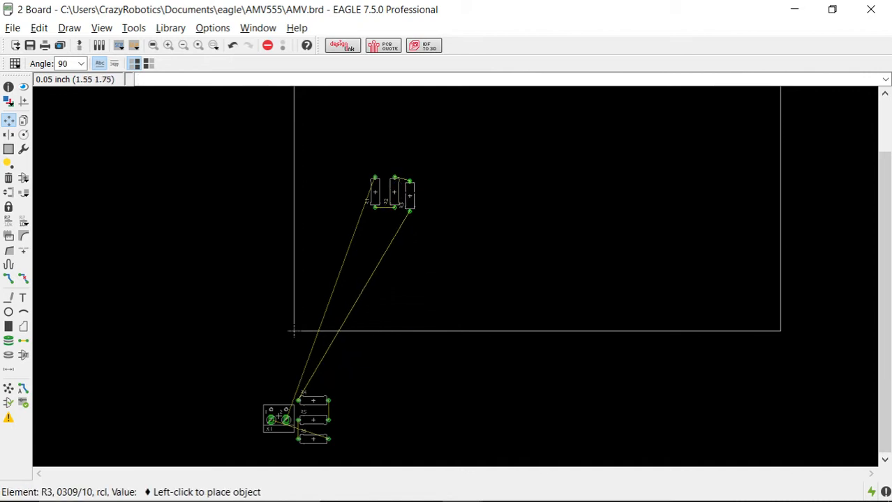
pyautogui.click(414, 192)
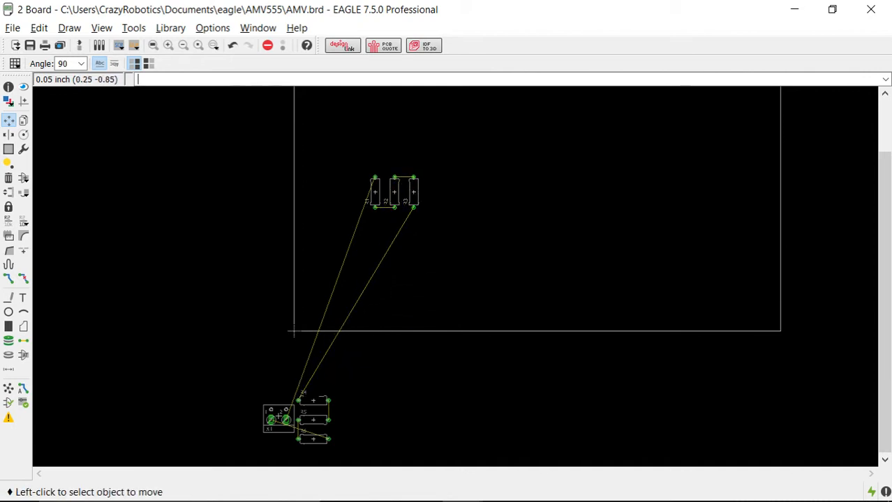
pyautogui.click(314, 401)
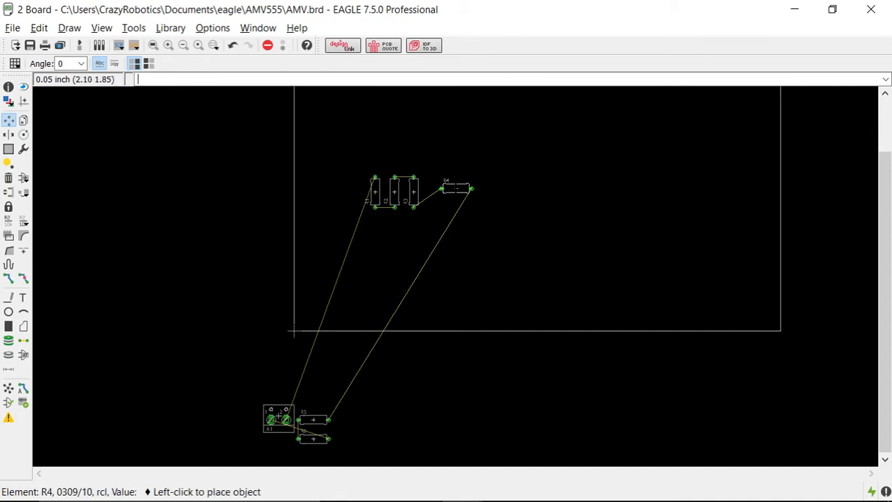
pyautogui.rightClick(450, 187)
pyautogui.rightClick(431, 191)
pyautogui.rightClick(435, 189)
pyautogui.rightClick(437, 188)
pyautogui.rightClick(435, 190)
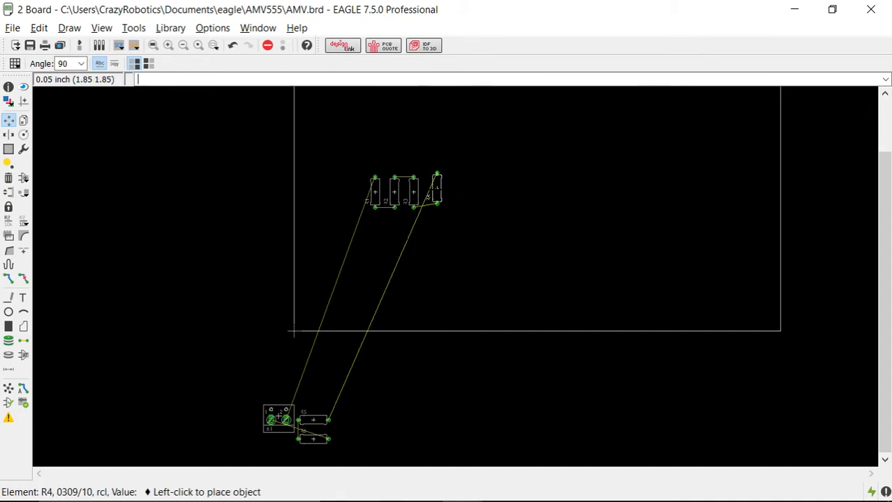
pyautogui.click(432, 193)
# - Move R5 and R6 to the end of the row after R4, each rotated to 90° and level with the others
pyautogui.click(313, 420)
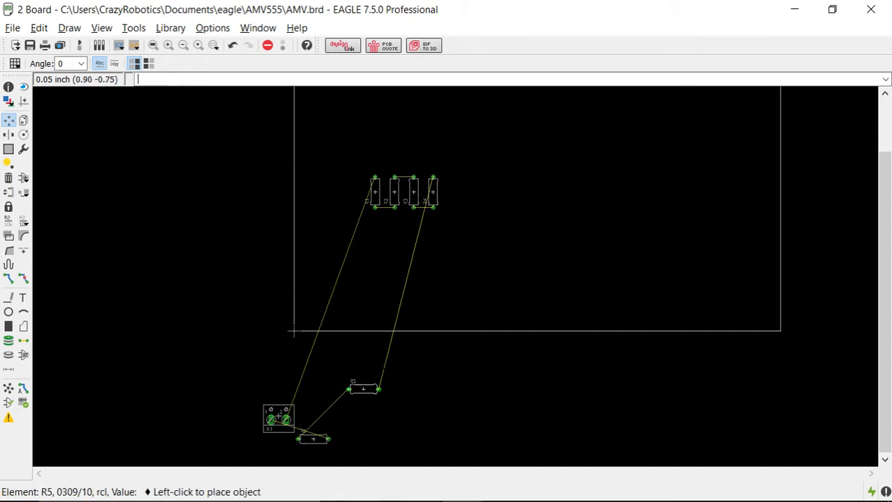
pyautogui.rightClick(472, 185)
pyautogui.click(455, 192)
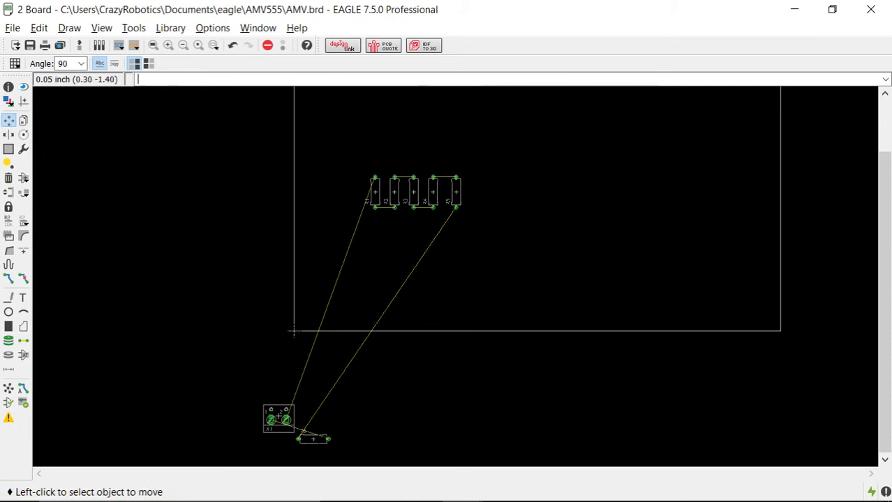
pyautogui.click(313, 439)
pyautogui.rightClick(483, 194)
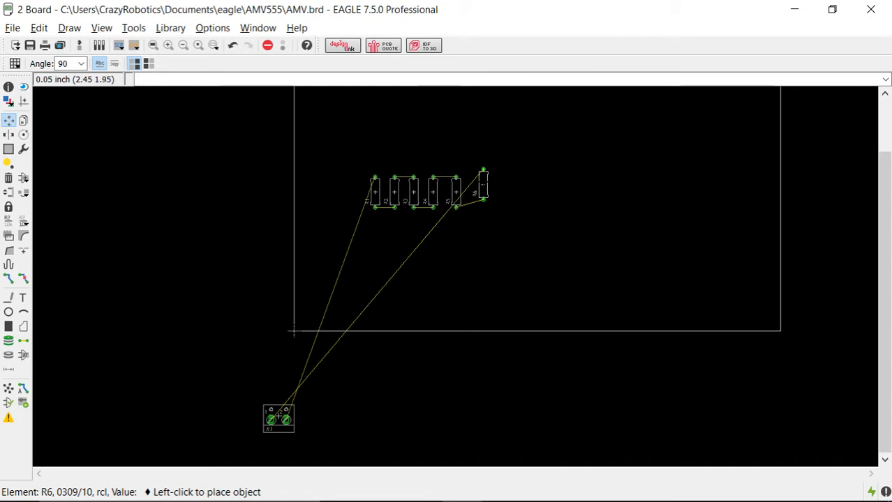
pyautogui.click(483, 192)
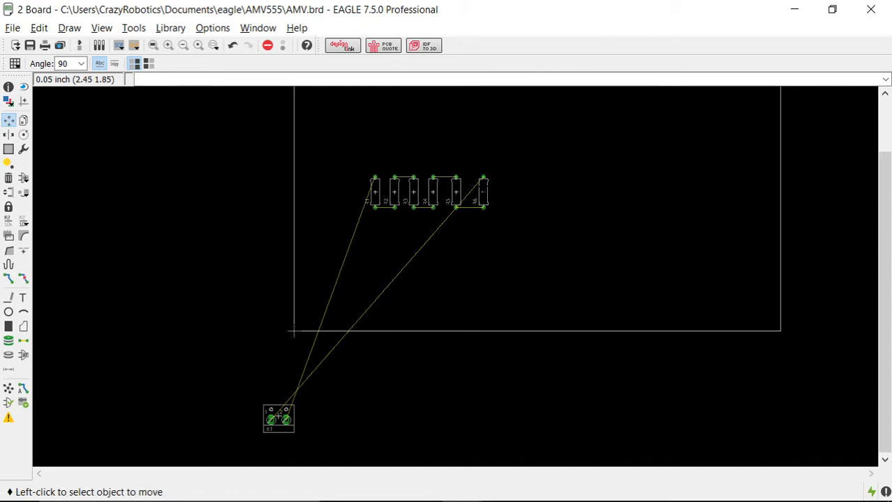
# - Shift R5 and R6 closer to R4 so all six resistors are evenly spaced and aligned
pyautogui.scroll(6, 460, 192)
pyautogui.click(462, 197)
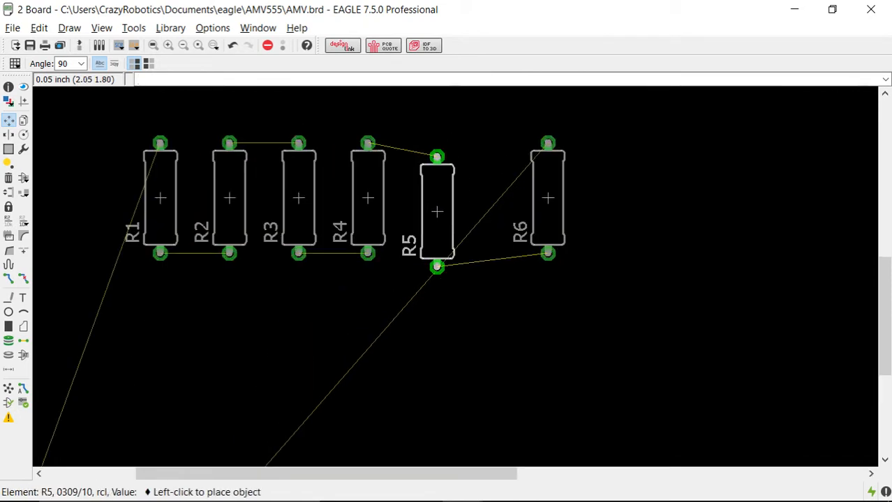
pyautogui.click(437, 199)
pyautogui.click(548, 198)
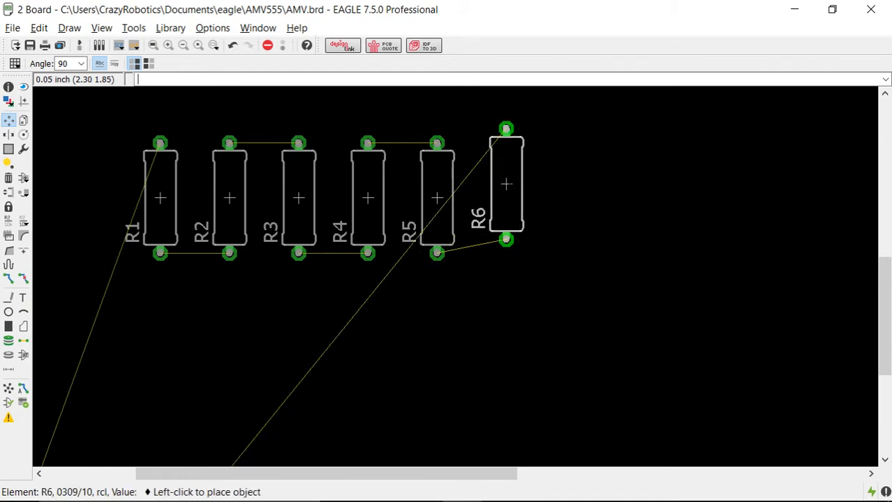
pyautogui.click(506, 199)
# - Move screw terminal X1 above the middle of the resistor row and place it rotated to 180°, so its airwires do not cross
pyautogui.scroll(-5, 506, 199)
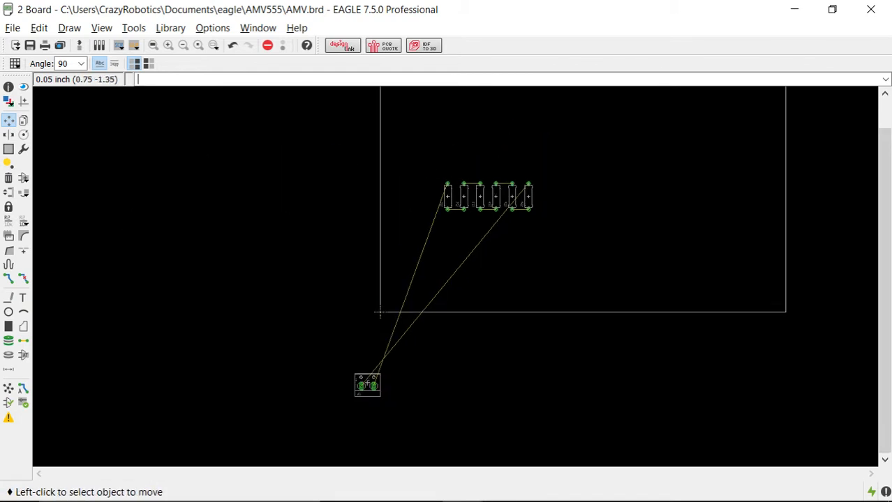
pyautogui.click(367, 384)
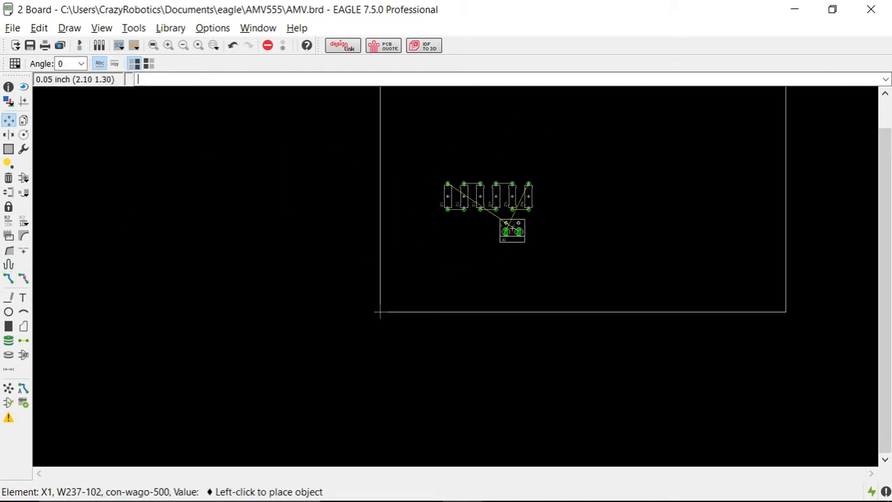
pyautogui.rightClick(469, 236)
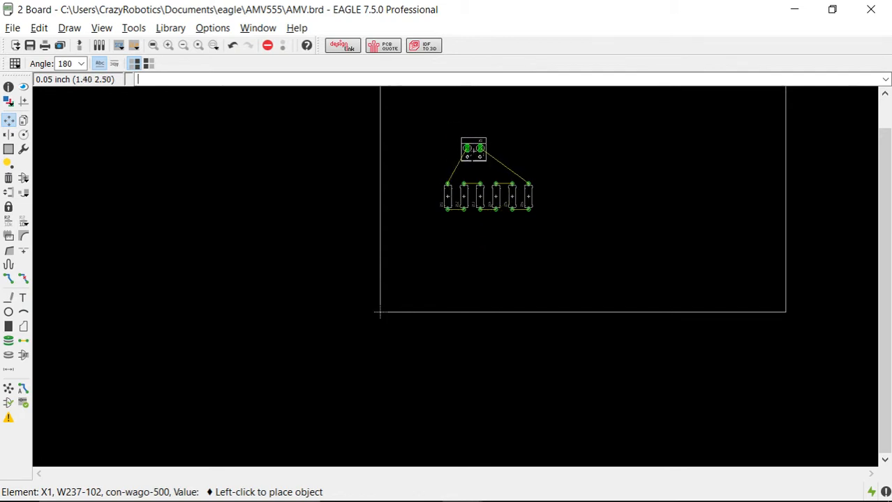
pyautogui.rightClick(475, 155)
pyautogui.rightClick(479, 160)
pyautogui.rightClick(479, 159)
pyautogui.rightClick(481, 157)
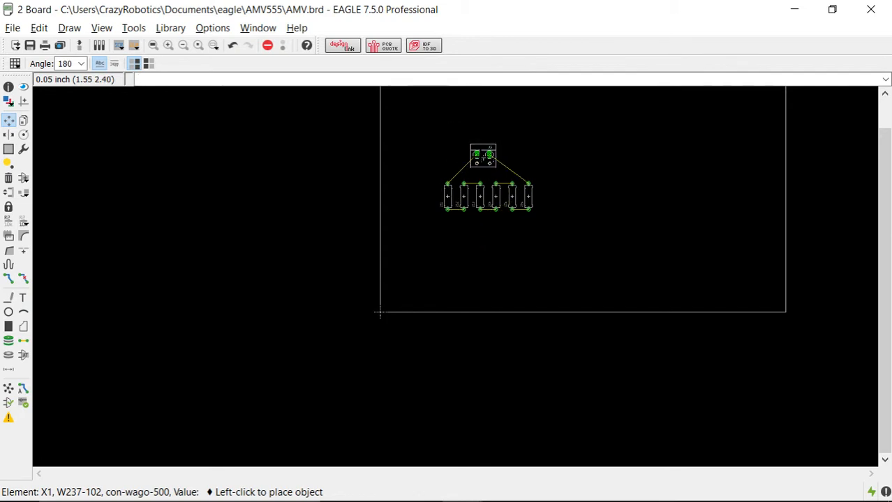
pyautogui.scroll(-2, 483, 159)
pyautogui.scroll(5, 444, 179)
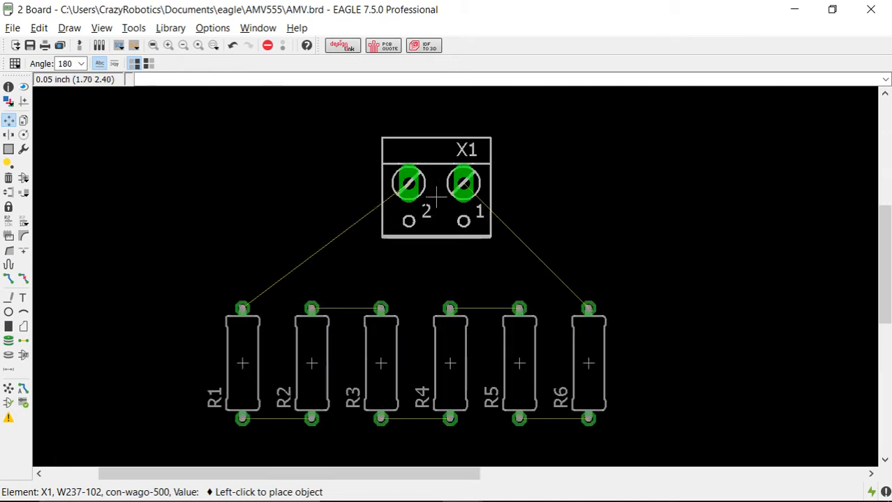
pyautogui.rightClick(395, 198)
pyautogui.rightClick(395, 198)
pyautogui.rightClick(395, 198)
pyautogui.rightClick(395, 198)
pyautogui.rightClick(395, 198)
pyautogui.rightClick(395, 198)
pyautogui.rightClick(381, 209)
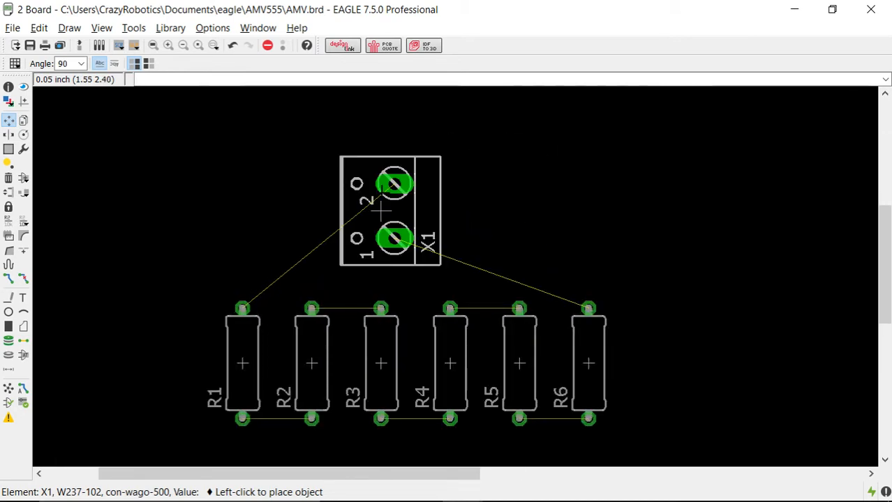
pyautogui.rightClick(381, 208)
pyautogui.rightClick(381, 207)
pyautogui.rightClick(386, 202)
pyautogui.rightClick(390, 200)
pyautogui.rightClick(394, 198)
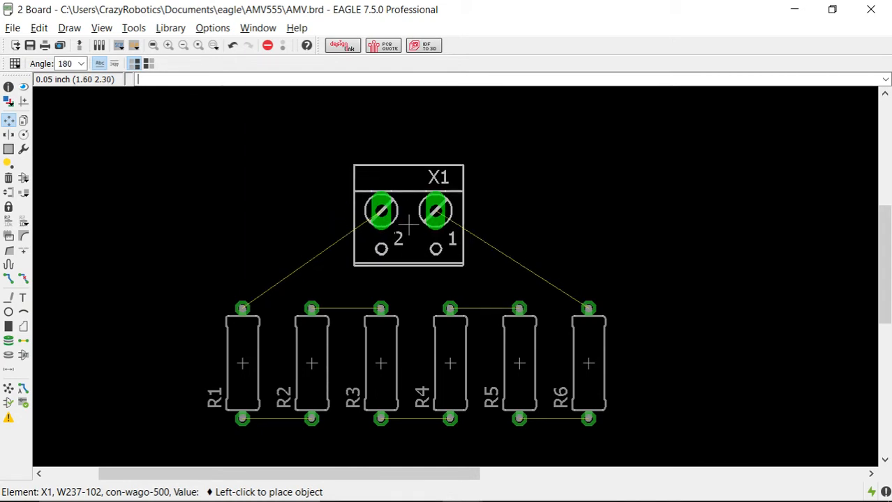
pyautogui.click(423, 222)
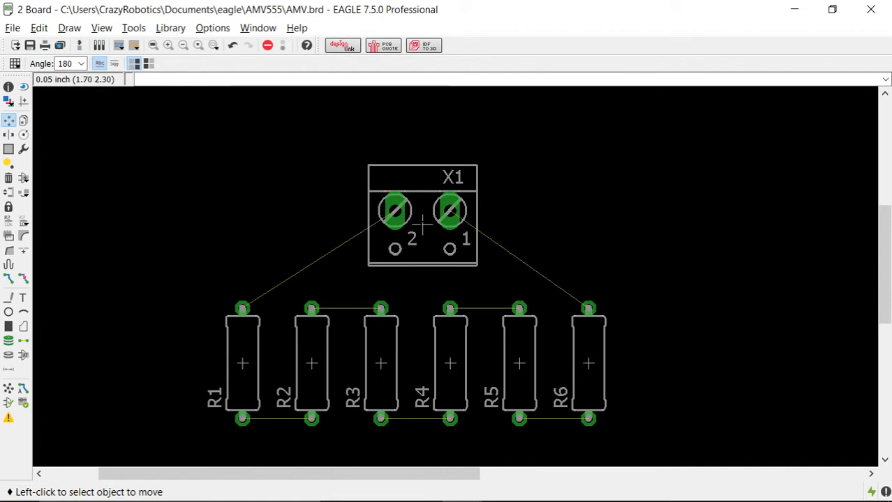
# - Rotate terminal X1 to 0° and place it slightly higher above the resistor row
pyautogui.click(422, 223)
pyautogui.rightClick(422, 223)
pyautogui.rightClick(422, 224)
pyautogui.click(422, 211)
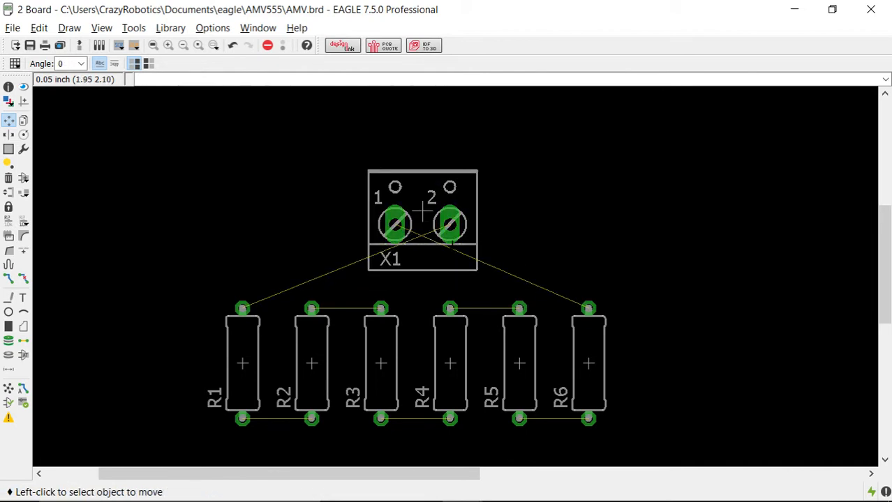
pyautogui.scroll(5, 412, 241)
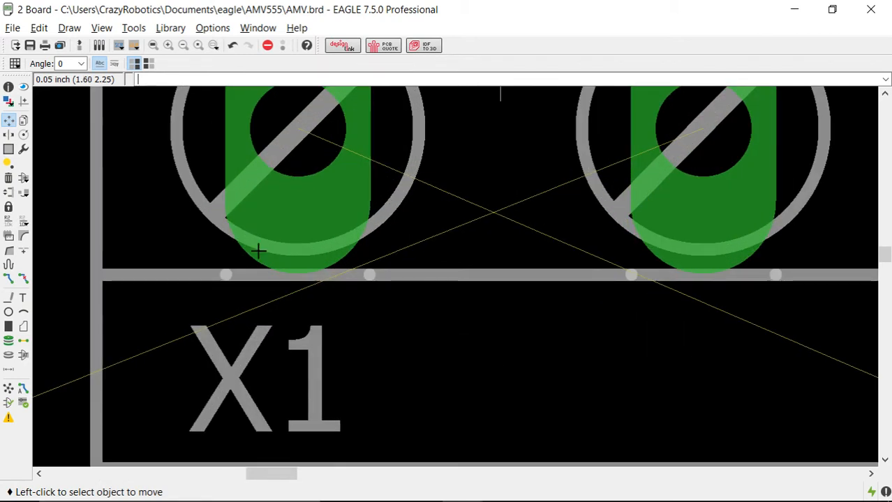
# - Highlight the signal on pad 1 of terminal X1 and examine the crossing airwires running from the terminal to resistors R1 and R6
pyautogui.scroll(-5, 404, 110)
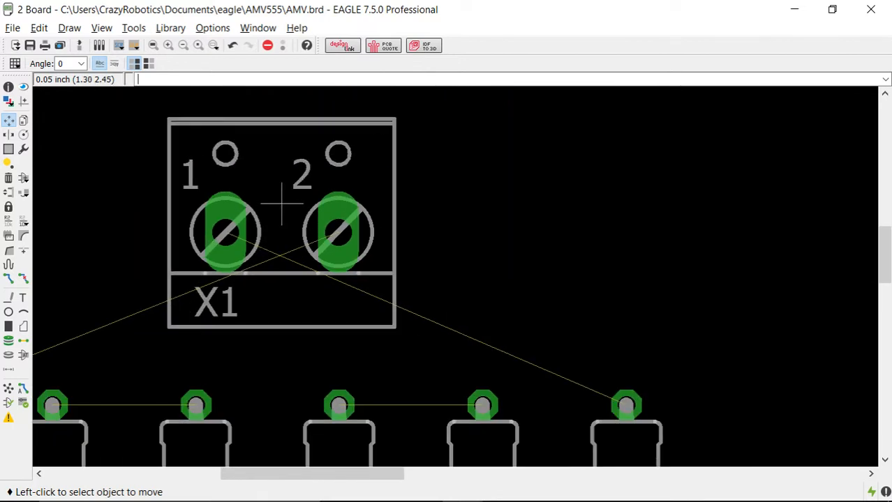
pyautogui.click(23, 86)
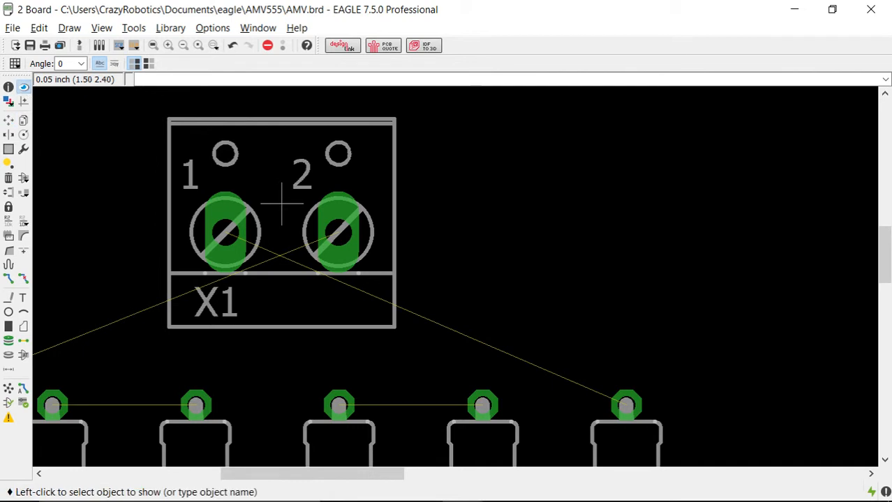
pyautogui.click(224, 230)
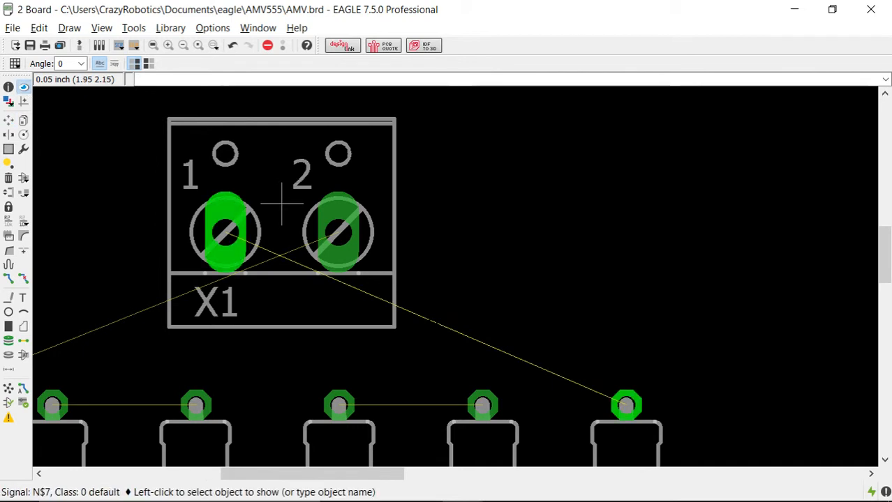
pyautogui.scroll(-2, 530, 312)
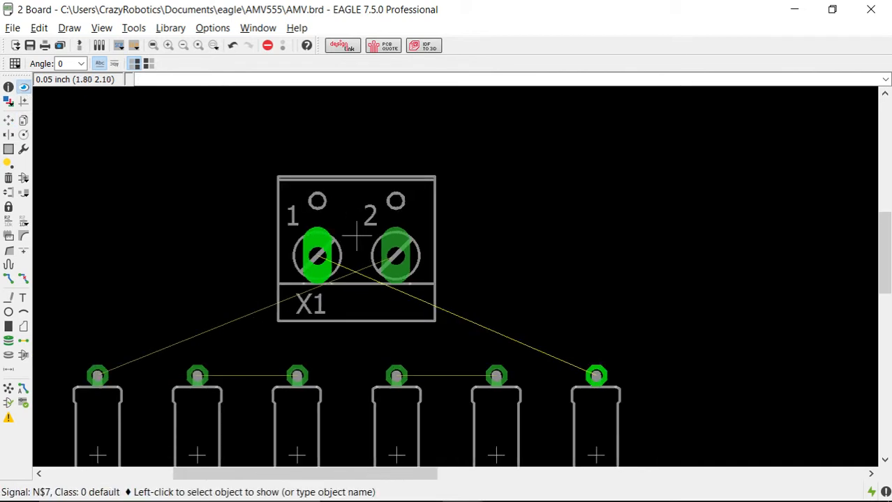
pyautogui.scroll(2, 408, 345)
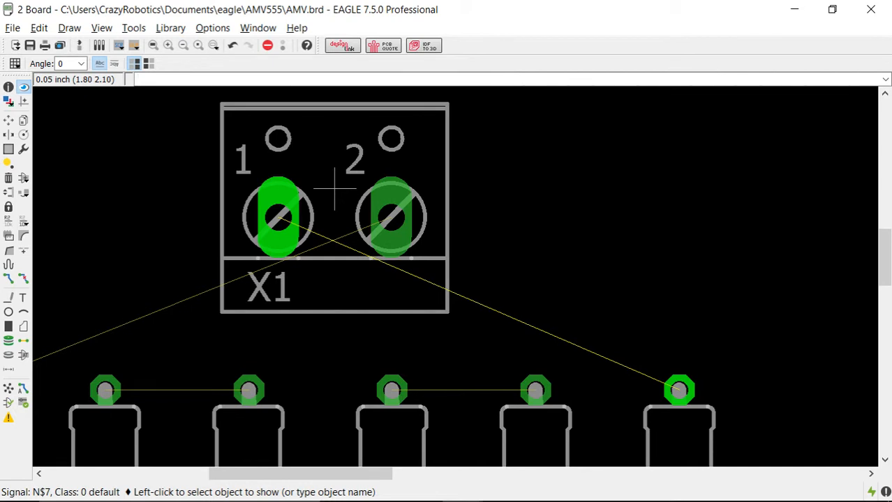
pyautogui.scroll(1, 404, 349)
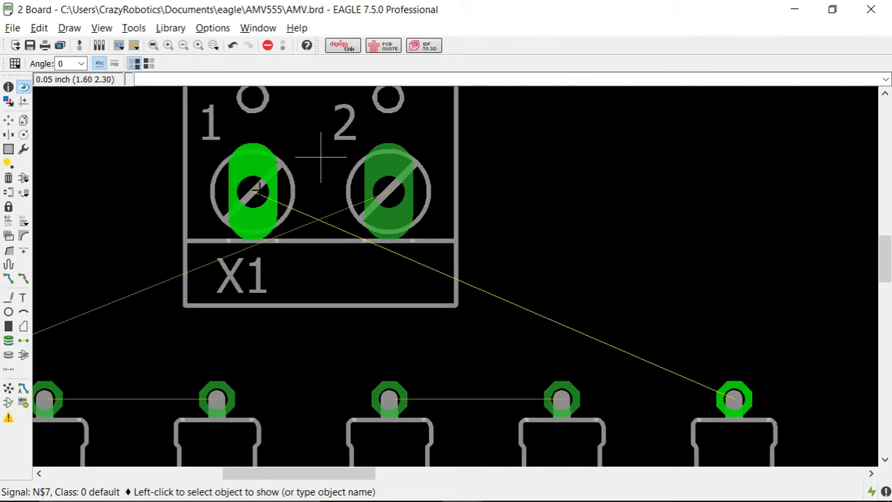
pyautogui.scroll(-1, 519, 186)
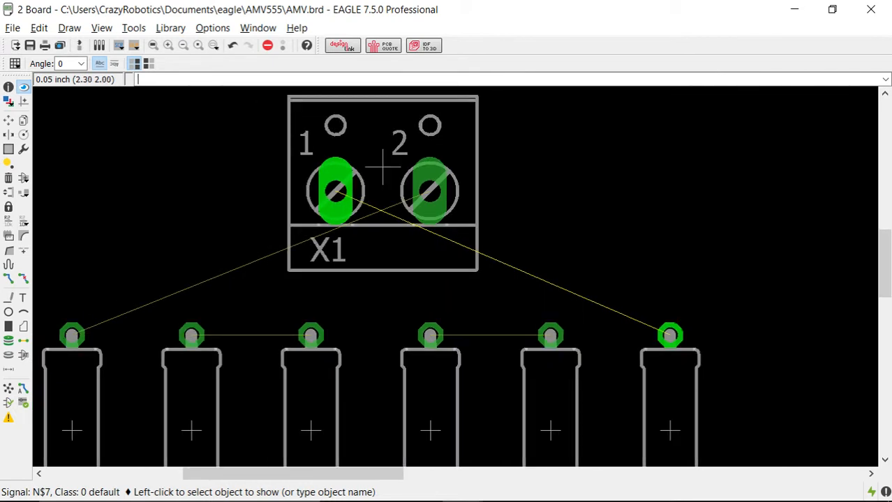
pyautogui.scroll(-5, 643, 274)
pyautogui.scroll(6, 656, 347)
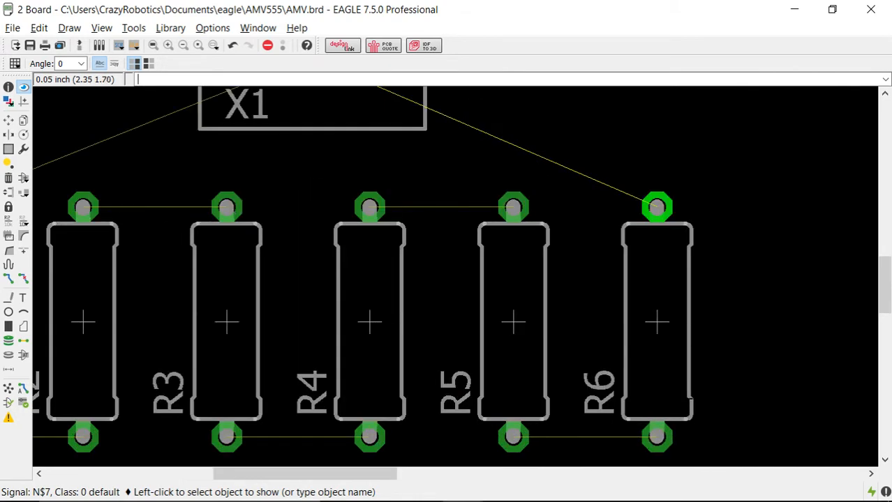
pyautogui.scroll(-3, 698, 408)
pyautogui.scroll(3, 533, 207)
pyautogui.scroll(-2, 545, 216)
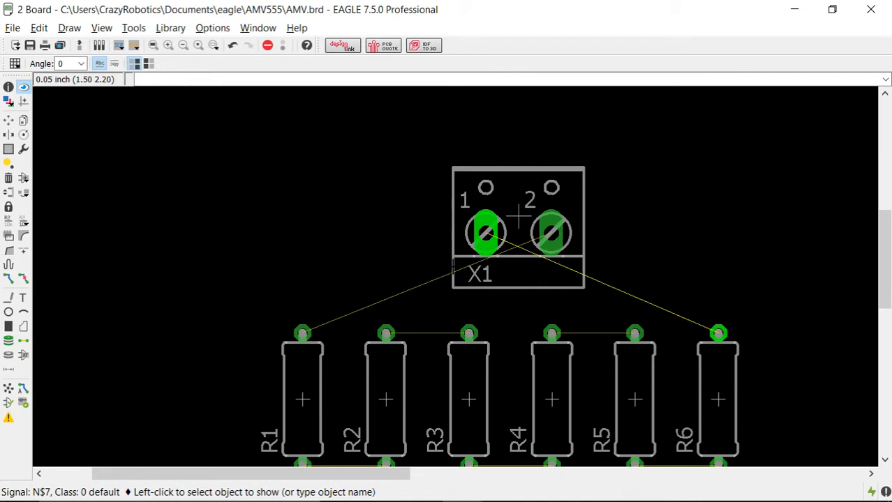
pyautogui.scroll(-1, 518, 217)
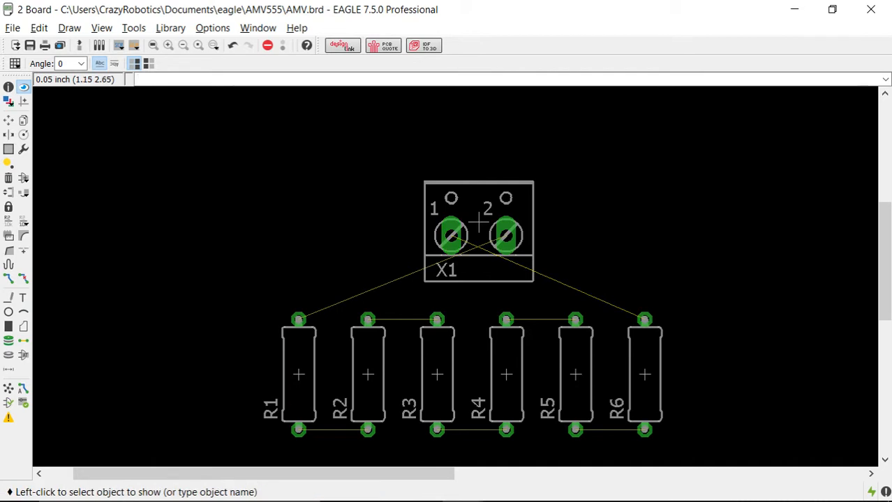
pyautogui.scroll(-1, 329, 136)
# - Rotate terminal X1 to 180° and place it slightly lower above the middle of the resistor row, so its airwires do not cross
pyautogui.click(8, 121)
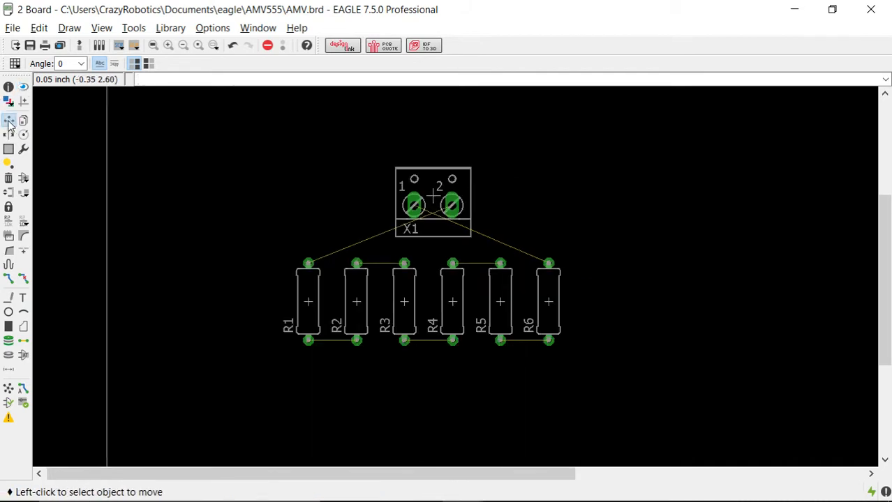
pyautogui.click(433, 196)
pyautogui.rightClick(433, 196)
pyautogui.rightClick(433, 199)
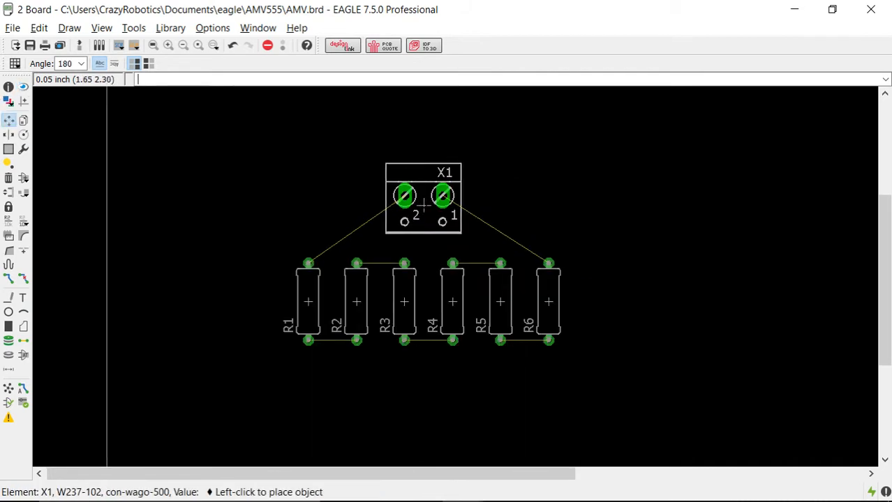
pyautogui.click(433, 204)
pyautogui.scroll(-1, 432, 205)
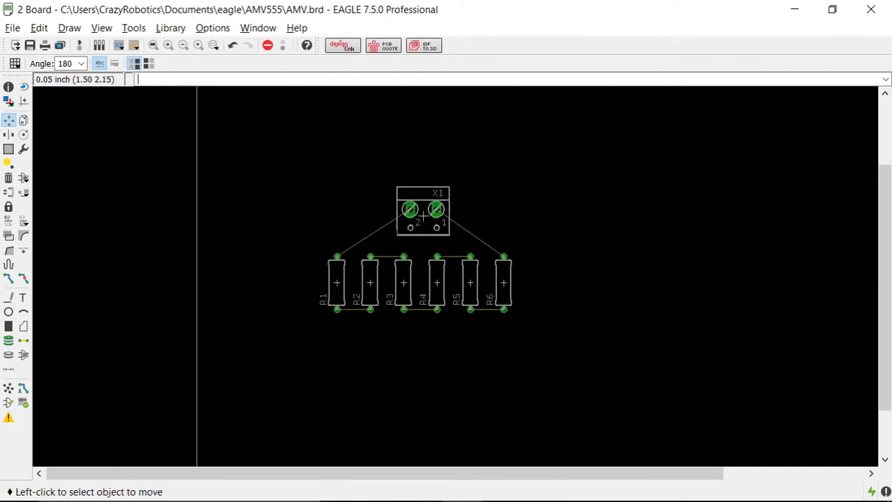
pyautogui.scroll(2, 453, 195)
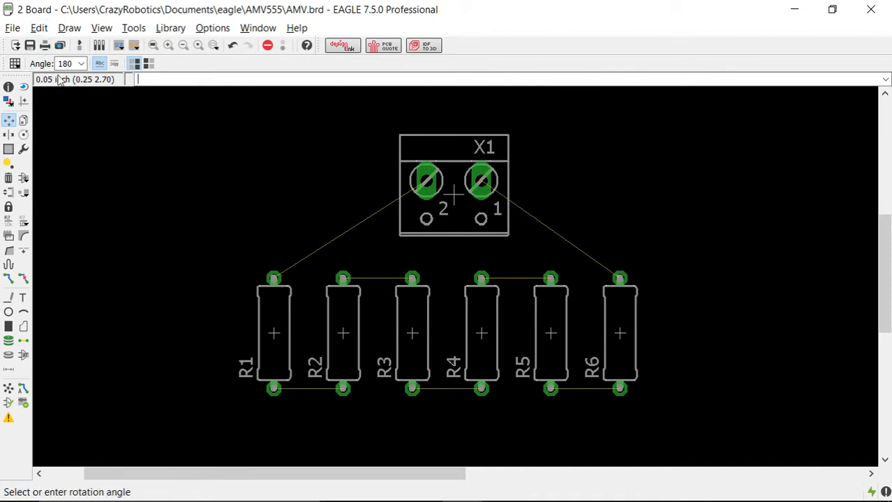
# - Open the board's design rules and set the minimum wire-to-wire clearance between different signals to 40 mil
pyautogui.click(42, 30)
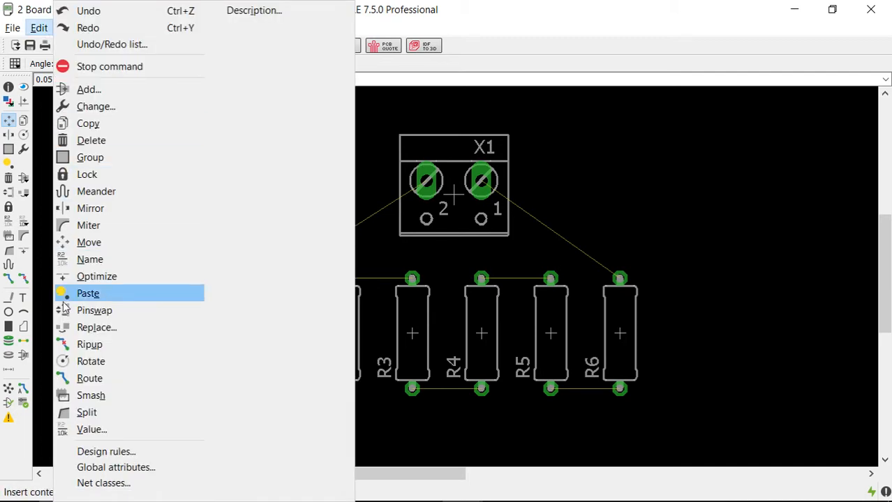
pyautogui.click(90, 453)
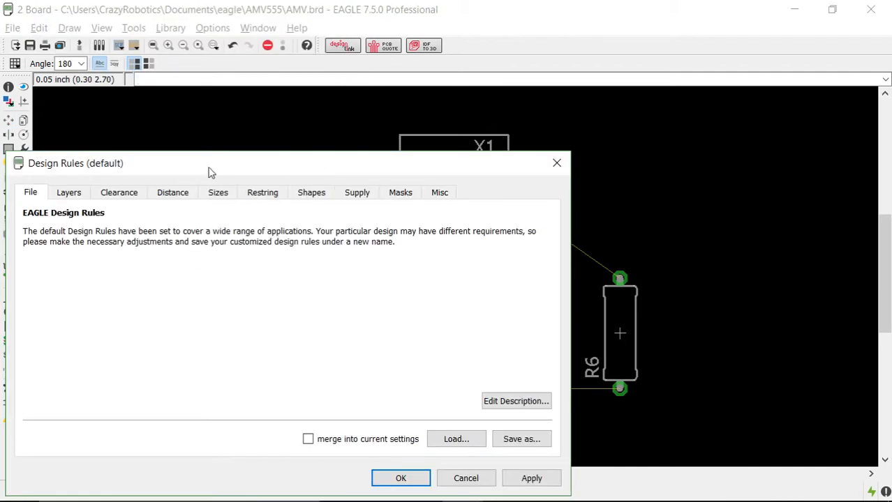
pyautogui.moveTo(211, 173); pyautogui.dragTo(392, 109)
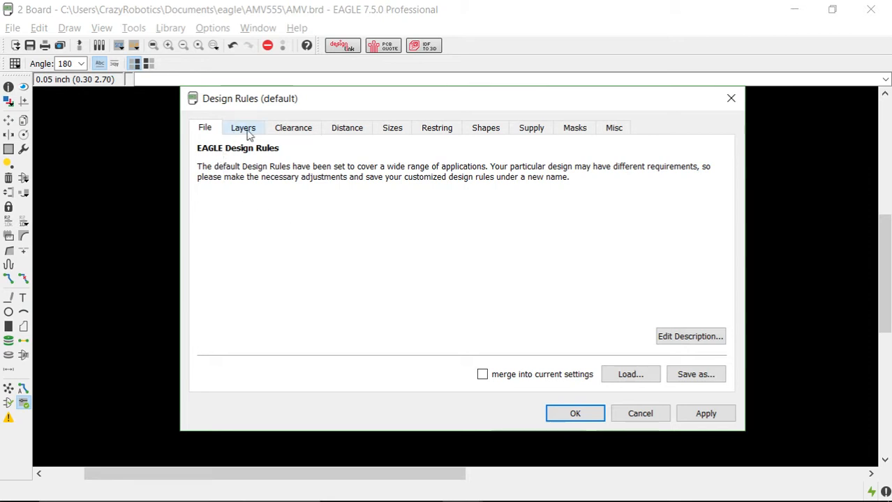
pyautogui.click(298, 134)
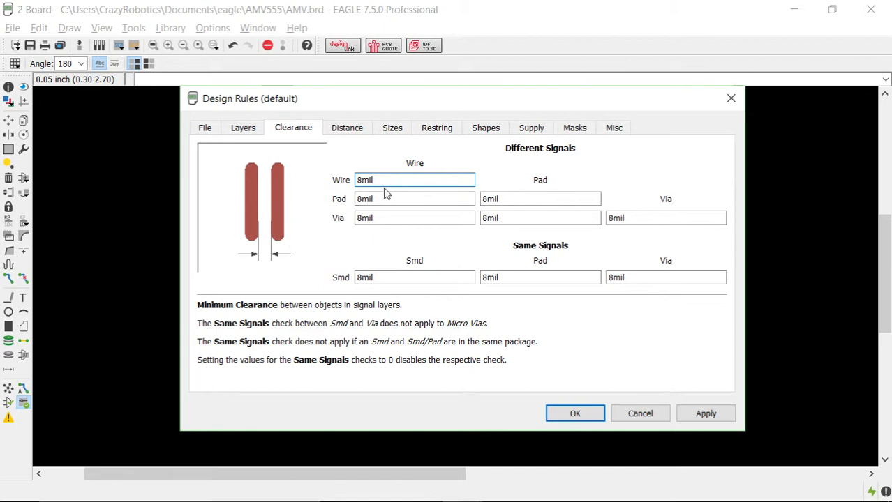
pyautogui.moveTo(379, 182); pyautogui.dragTo(333, 186)
pyautogui.write('40')
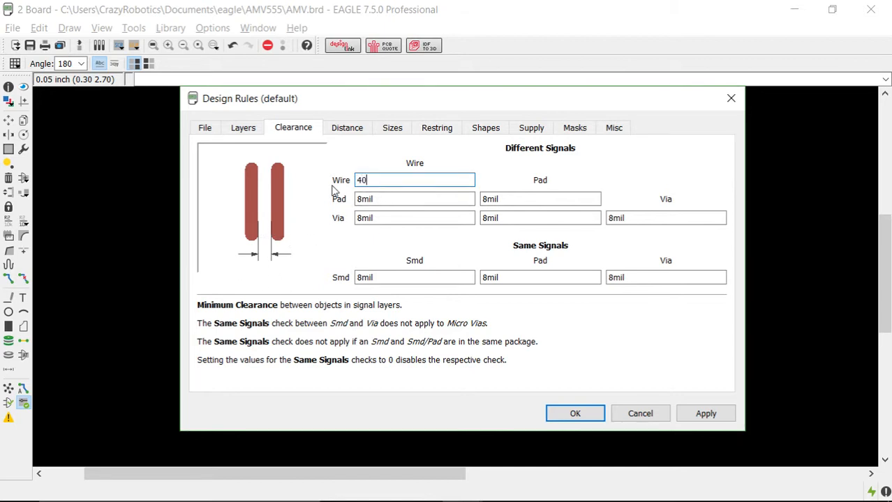
pyautogui.press('Tab')
pyautogui.click(387, 199)
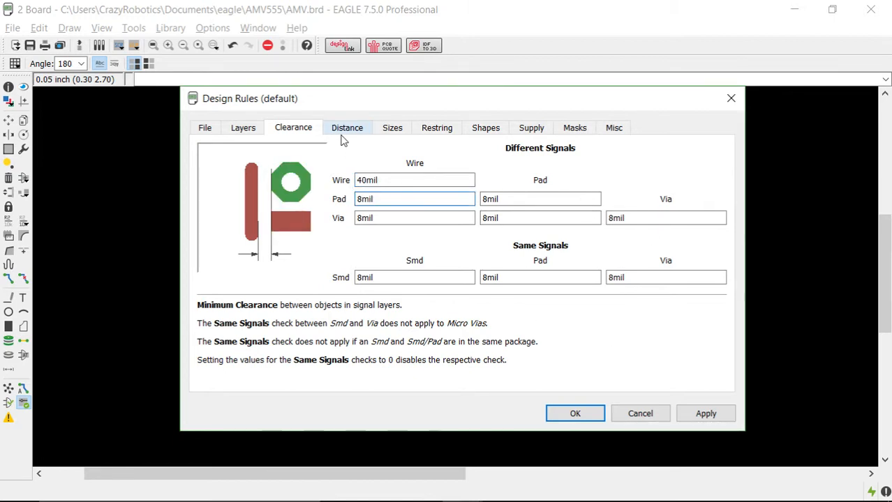
# - Set the minimum track width to 40 mil and the minimum drill to 30 mil, and apply the design rules
pyautogui.click(398, 130)
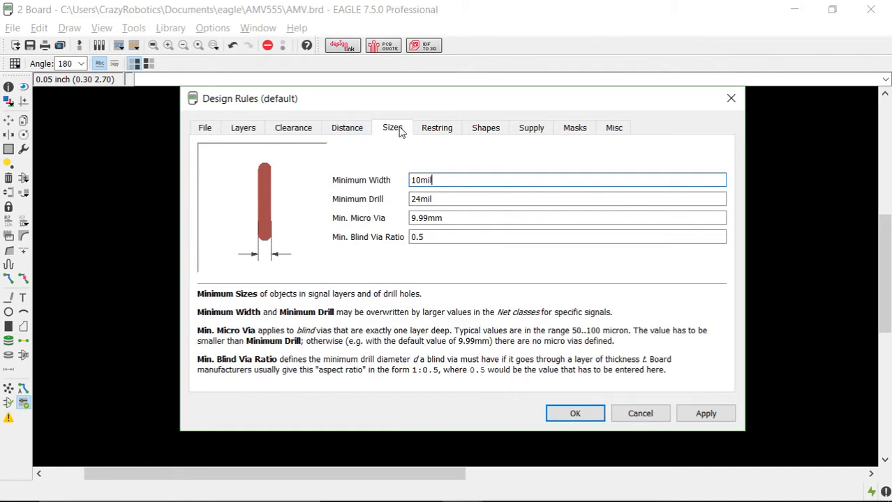
pyautogui.moveTo(462, 179); pyautogui.dragTo(352, 183)
pyautogui.write('40')
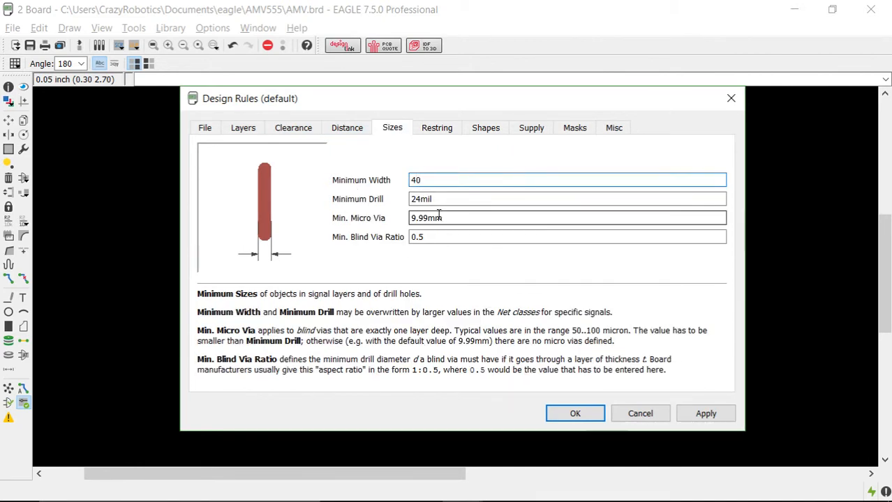
pyautogui.press('Tab')
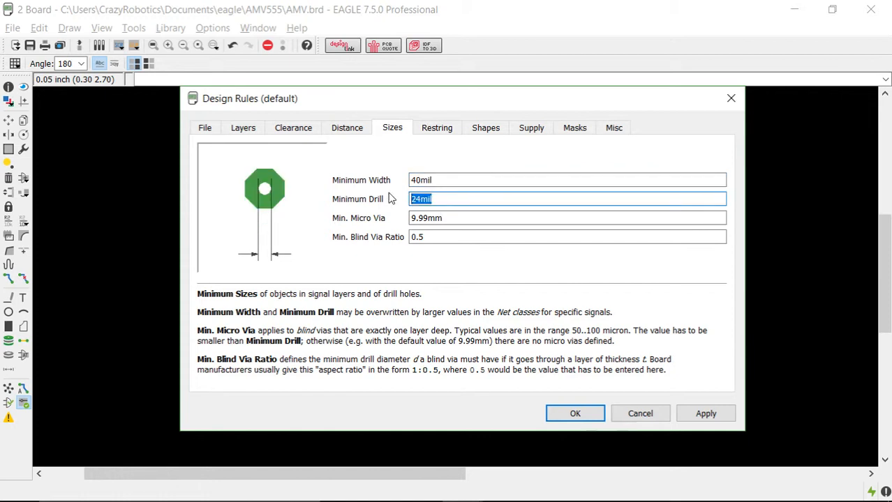
pyautogui.write('30')
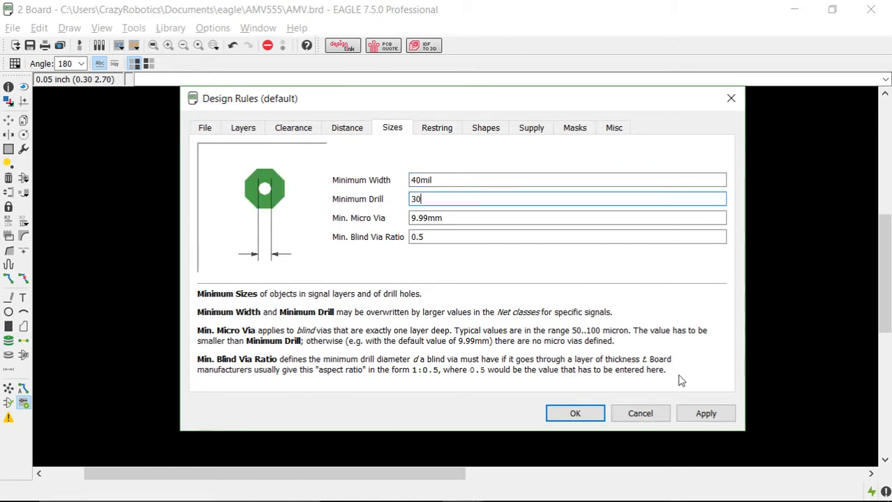
pyautogui.click(705, 415)
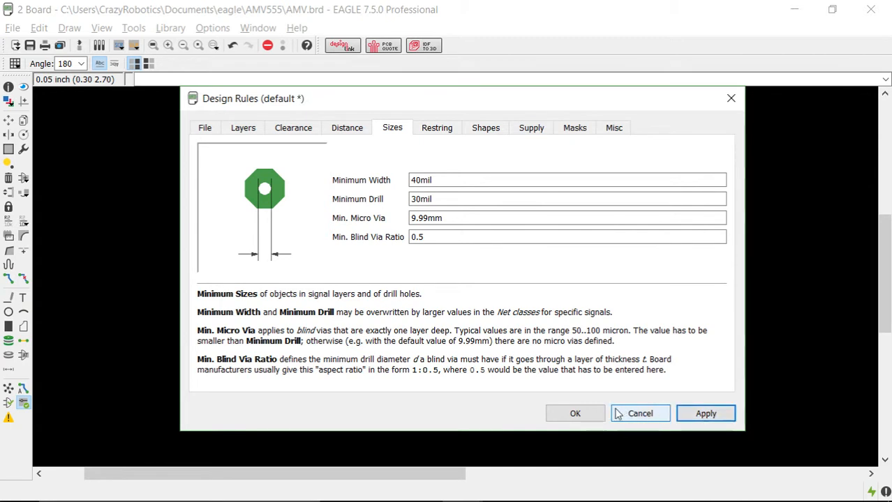
pyautogui.click(575, 414)
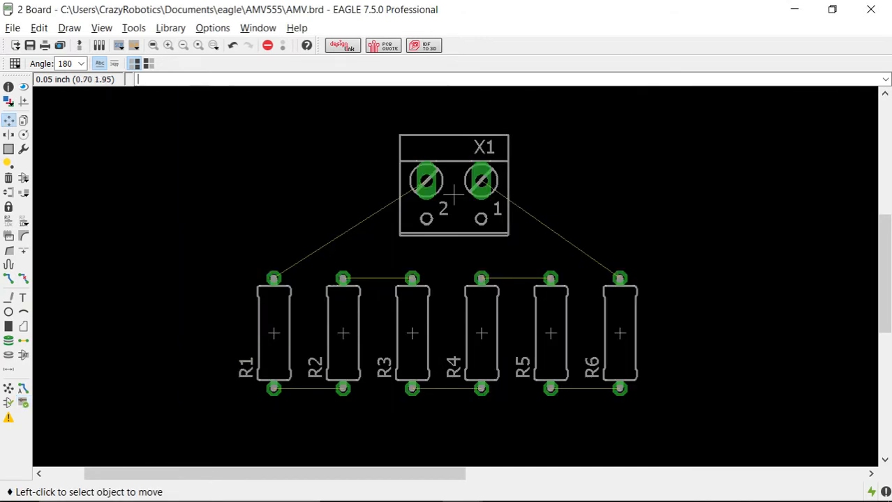
# - Set up the autorouter for single-sided routing, with the Top layer's preferred direction N/A and Bottom kept on Auto, and continue to the routing variants
pyautogui.click(22, 391)
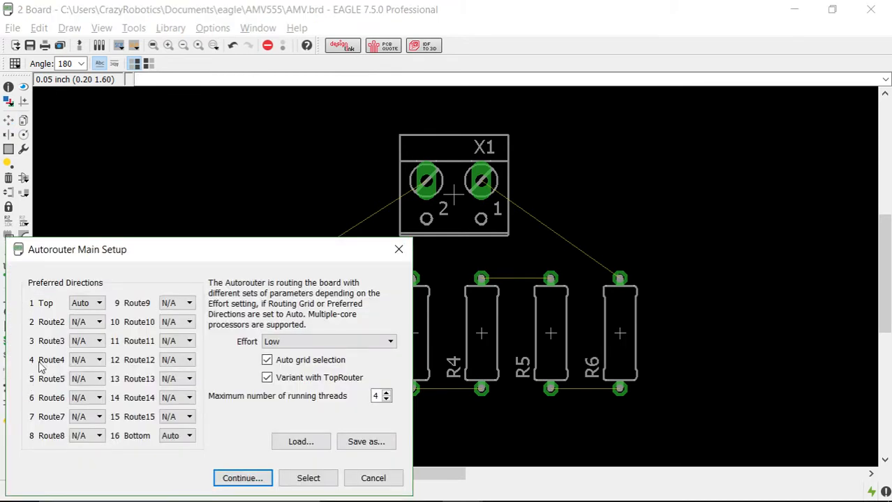
pyautogui.moveTo(185, 257); pyautogui.dragTo(430, 142)
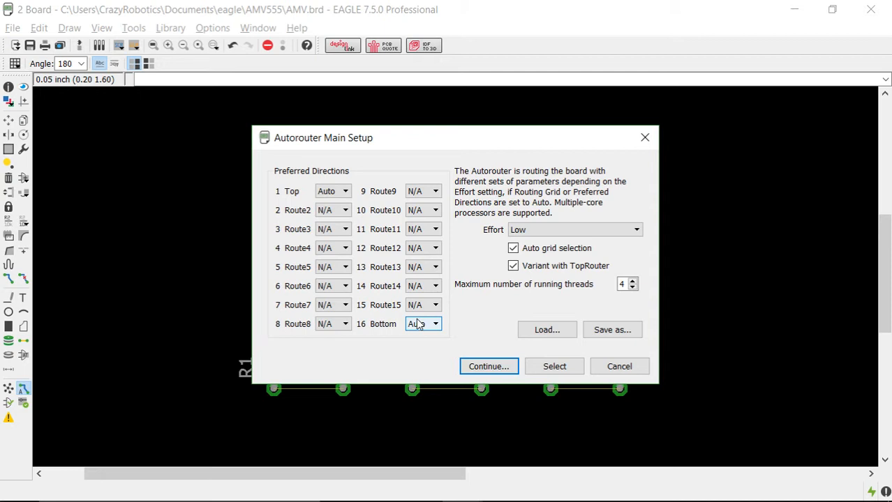
pyautogui.click(347, 193)
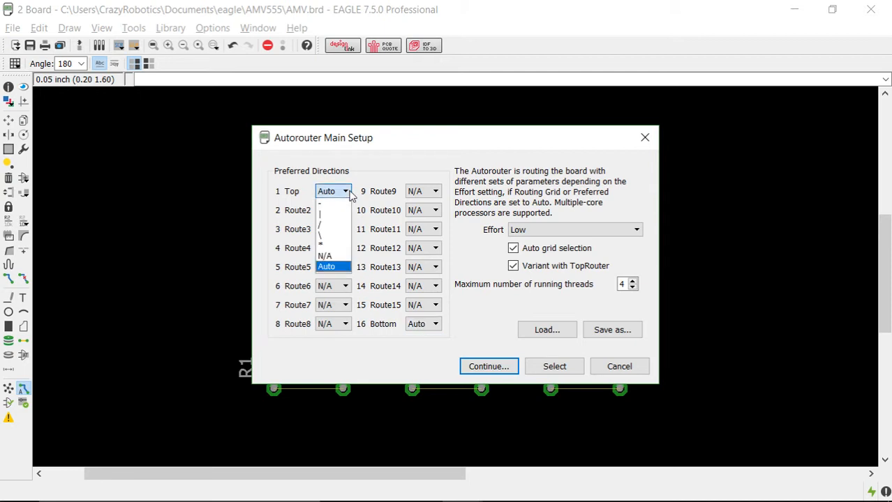
pyautogui.click(339, 255)
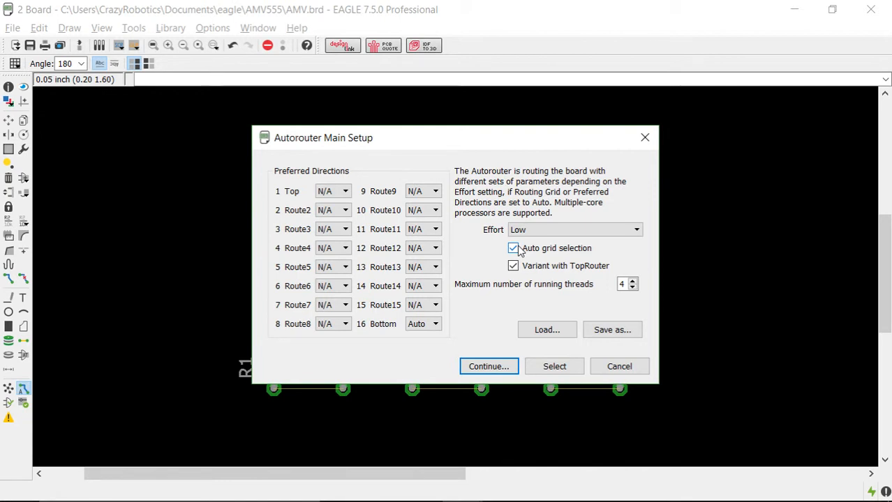
pyautogui.click(487, 366)
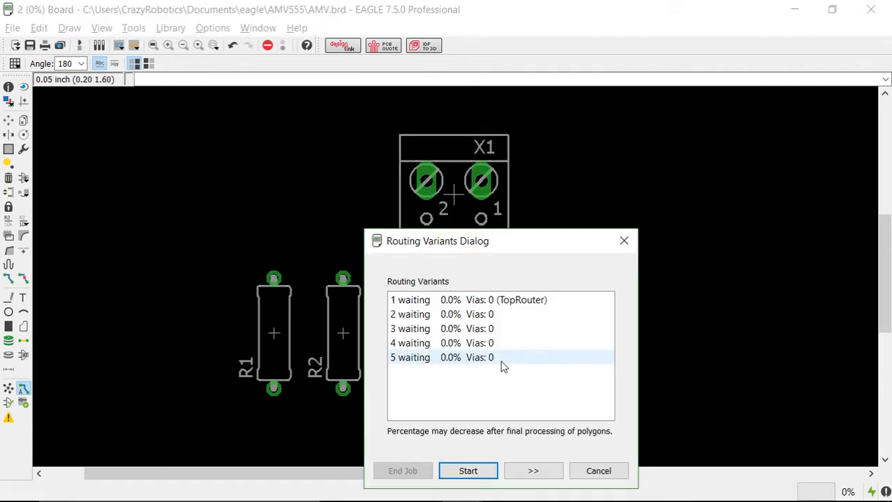
# - Run the routing variants and end the job with variant 1 (TopRouter) applied to the board
pyautogui.moveTo(662, 199); pyautogui.dragTo(745, 124)
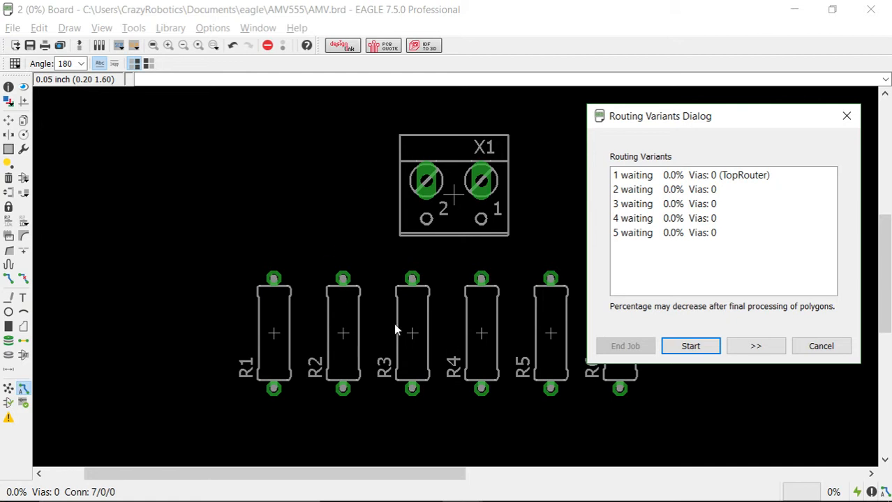
pyautogui.click(701, 346)
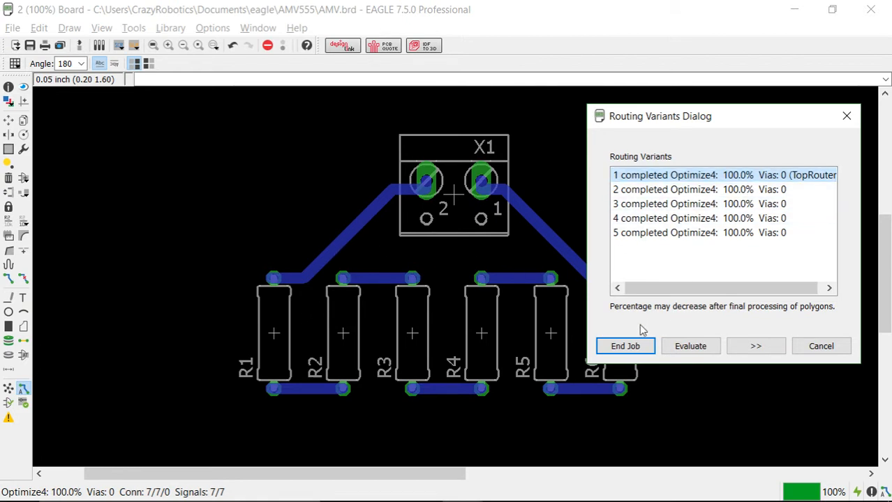
pyautogui.click(691, 347)
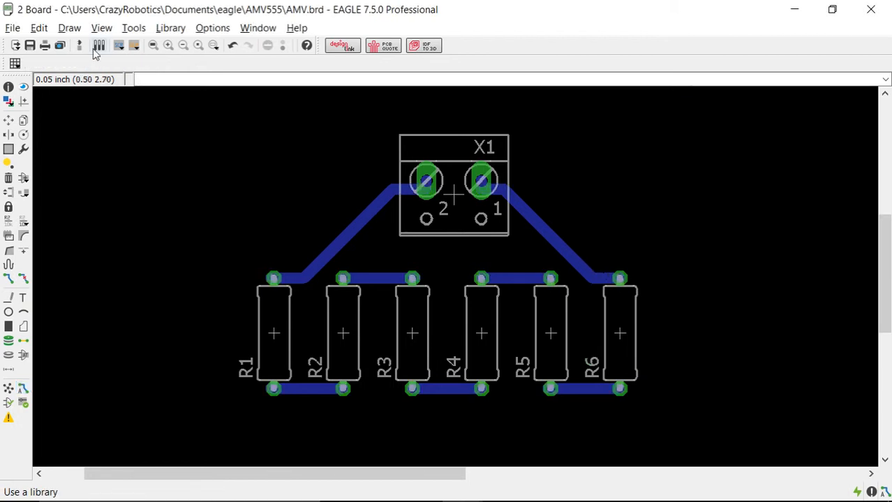
# - Switch to the schematic to review it against the routed board, and return to the board
pyautogui.click(80, 46)
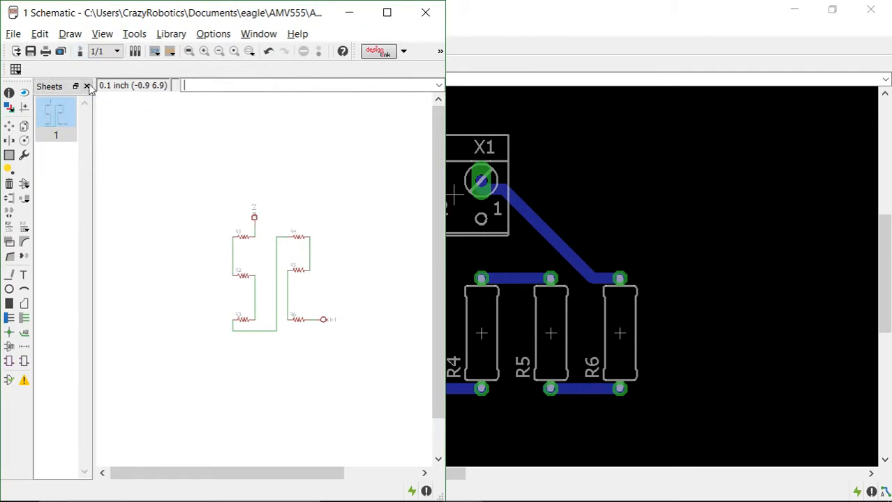
pyautogui.click(81, 52)
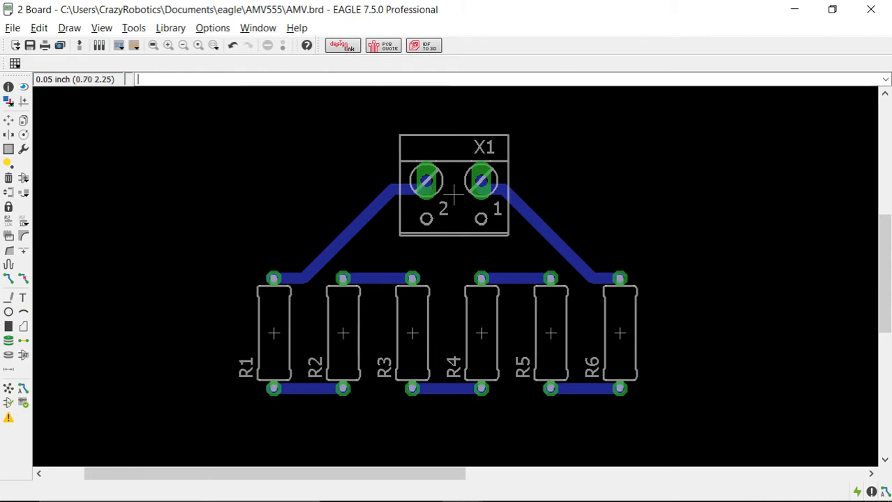
# - Set the board's layer display to show only layers 16 Bottom and 17 Pads, hiding all other layers
pyautogui.click(10, 103)
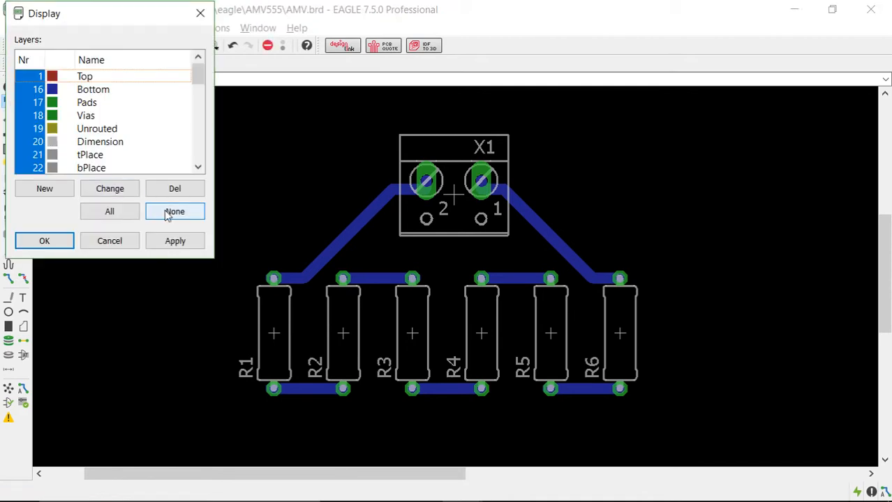
pyautogui.click(174, 211)
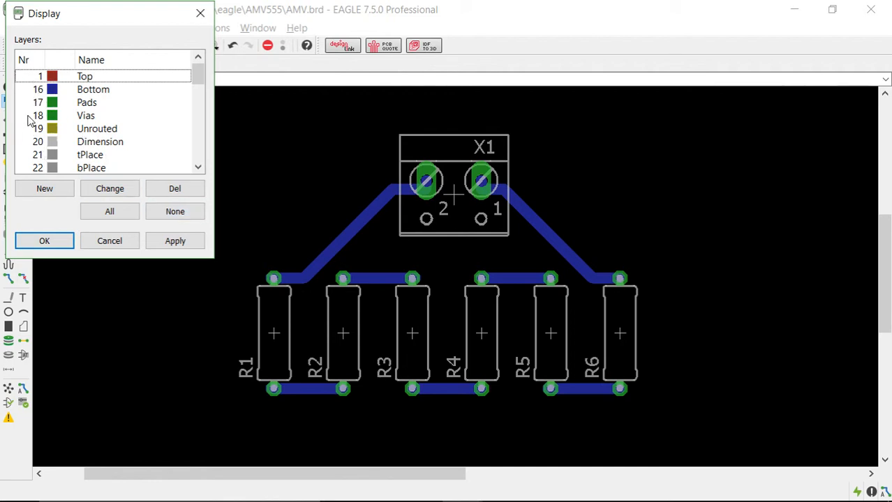
pyautogui.click(32, 90)
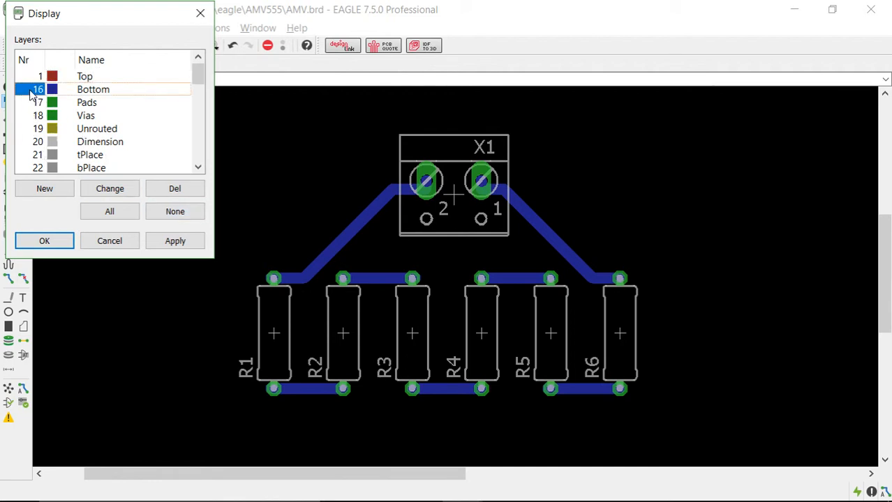
pyautogui.click(28, 103)
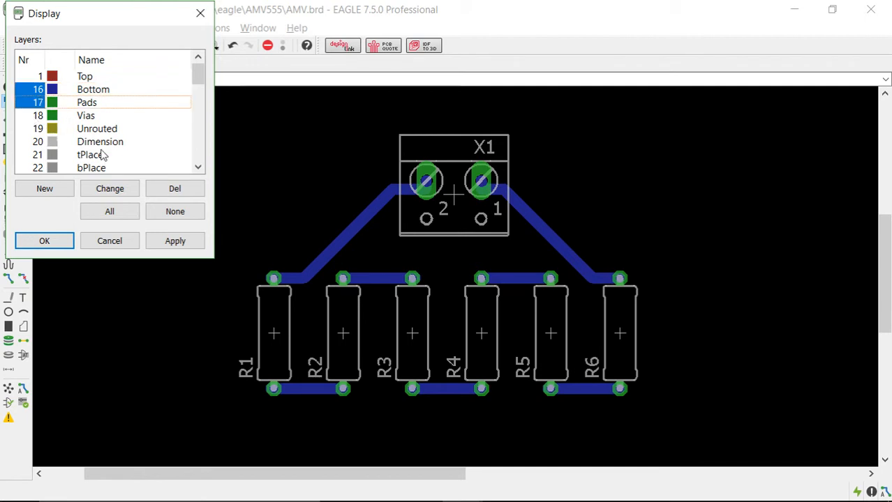
pyautogui.click(176, 242)
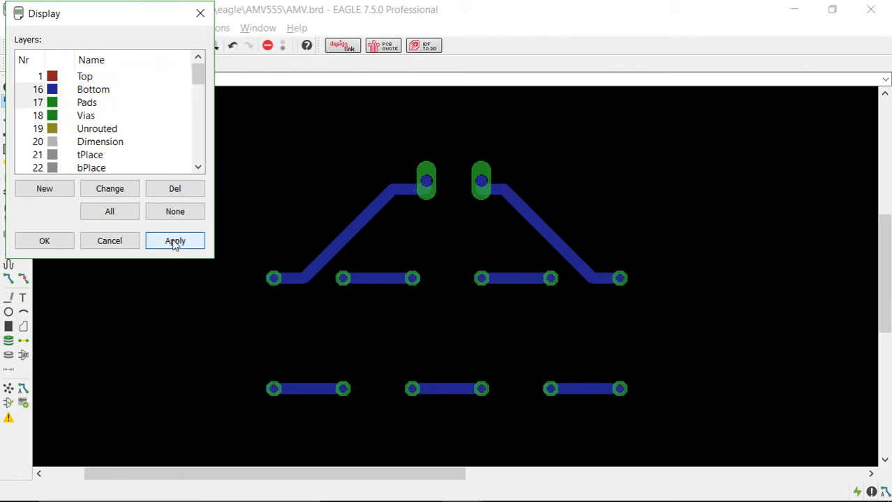
pyautogui.click(60, 239)
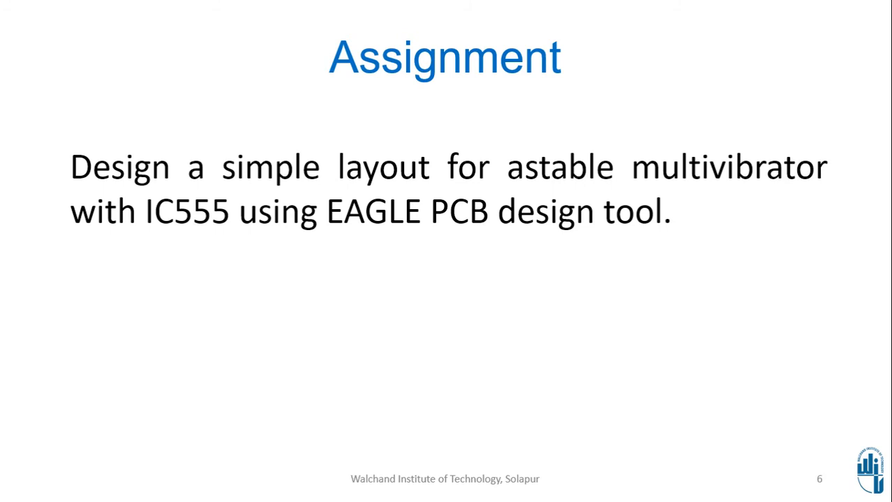
pyautogui.press('Right')
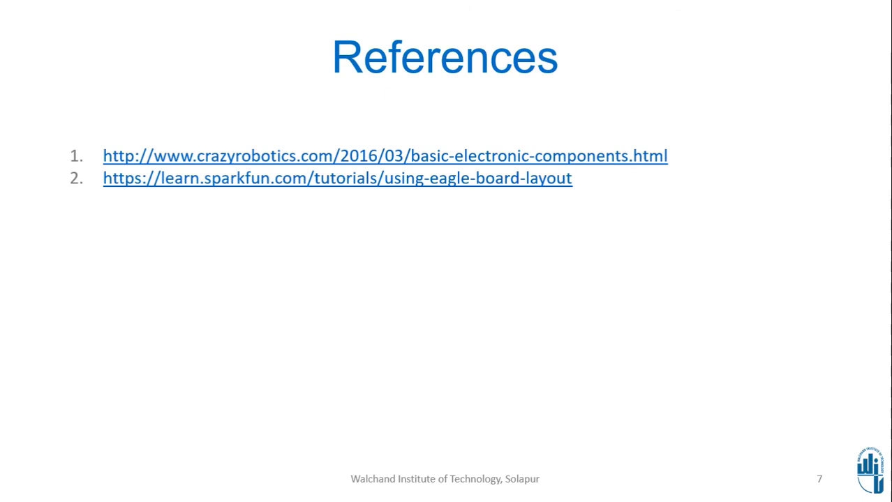
pyautogui.press('Right')
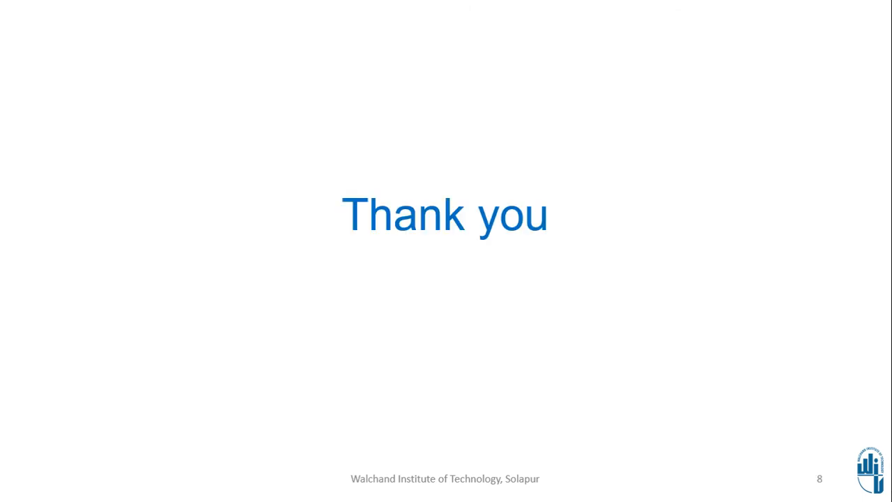